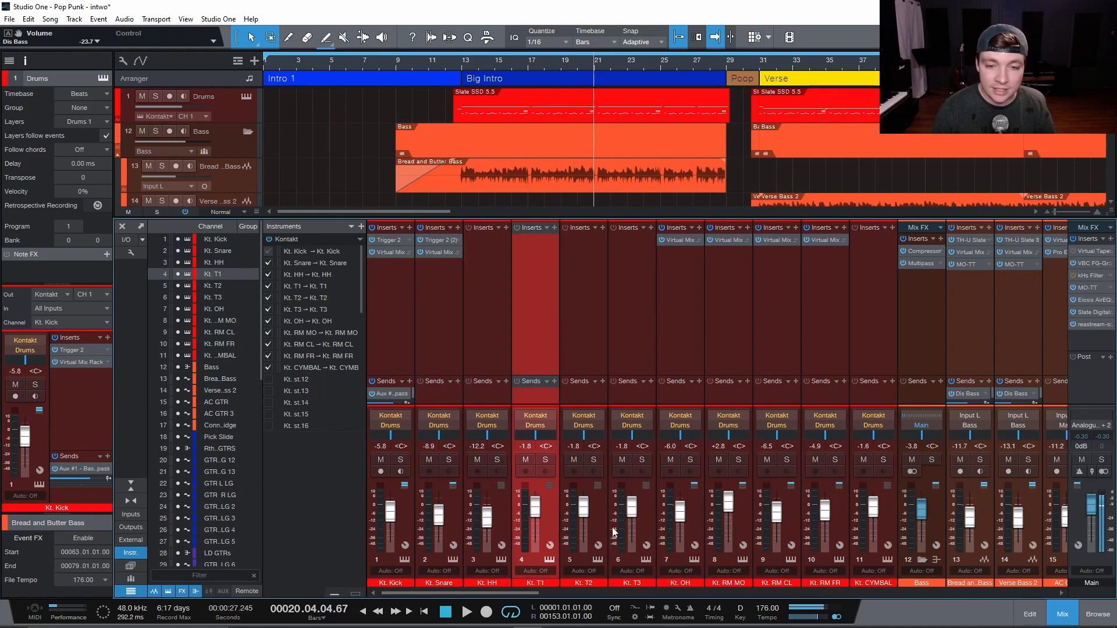
- Select all the individual drum channels from Kt. Kick through Kt. CYMBAL in the mixer
click(389, 522)
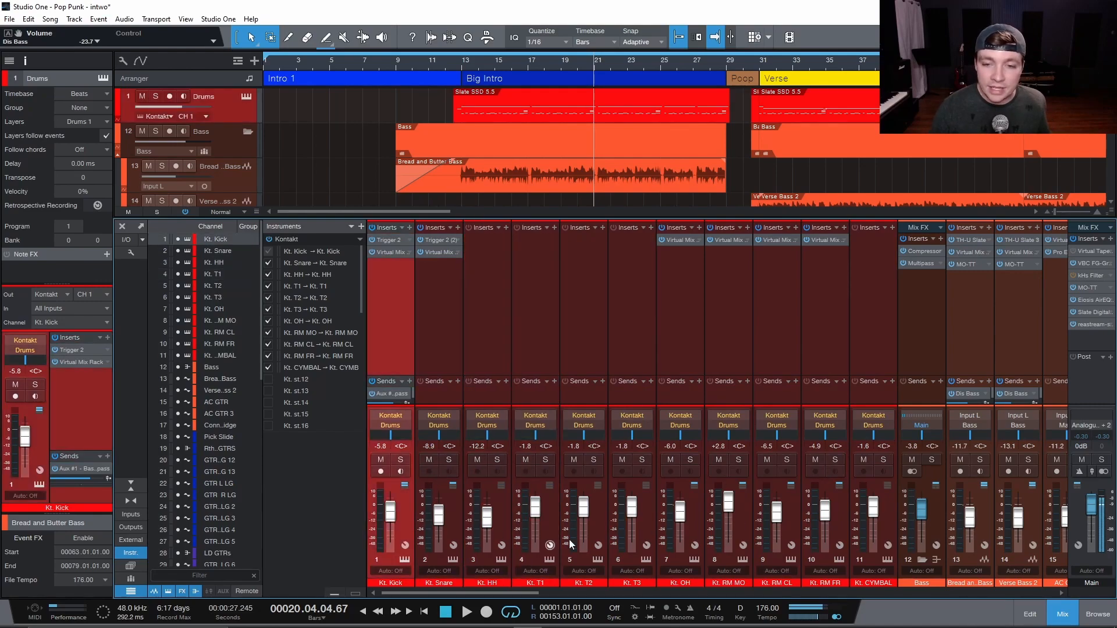
shift+click(877, 532)
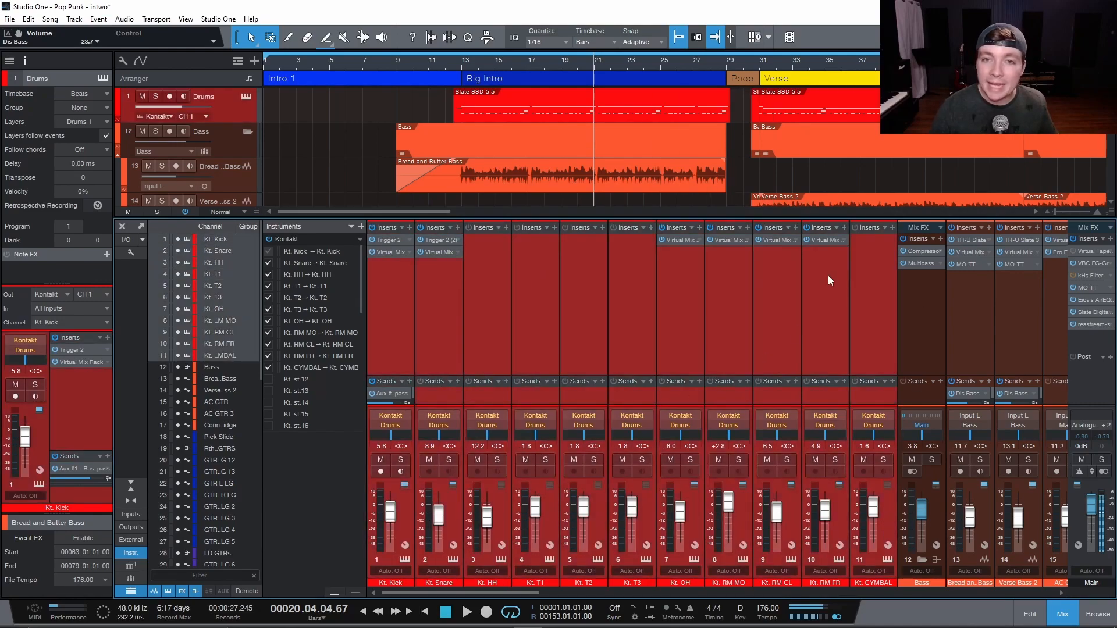
drag(512, 595, 1059, 575)
click(1015, 519)
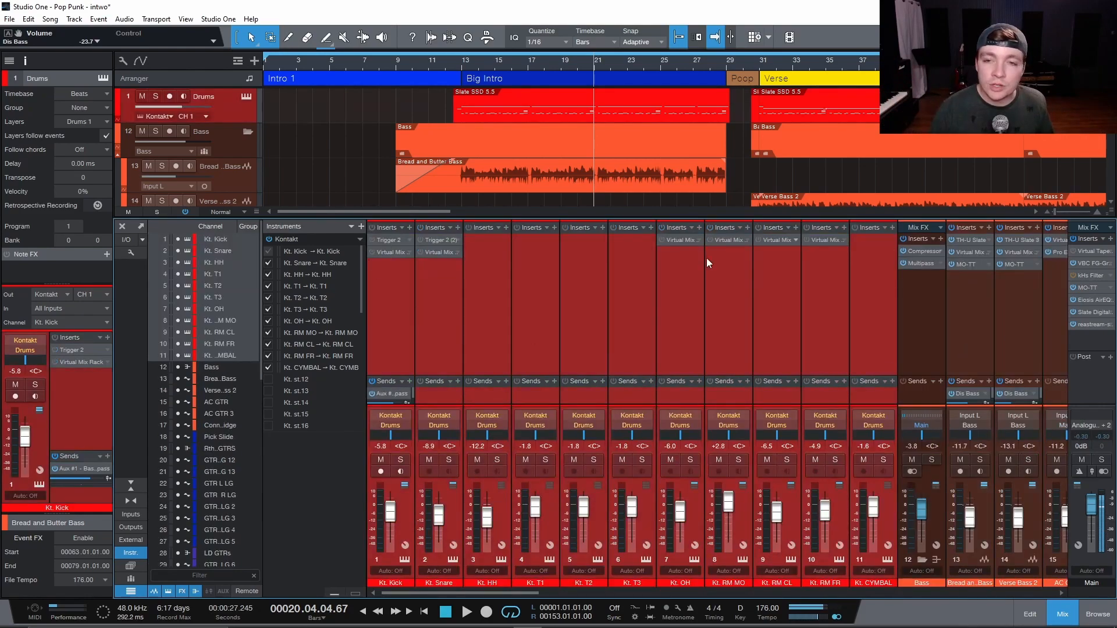
- Solo the Drums bus and audition the drums from just before the Big Intro section
drag(543, 593, 1111, 580)
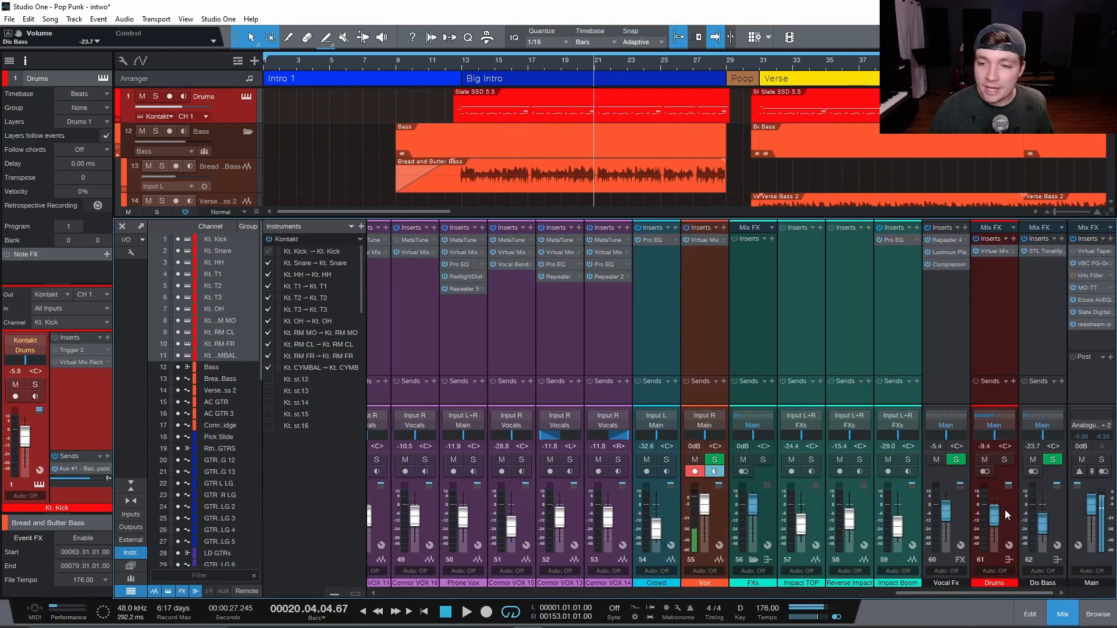
click(972, 357)
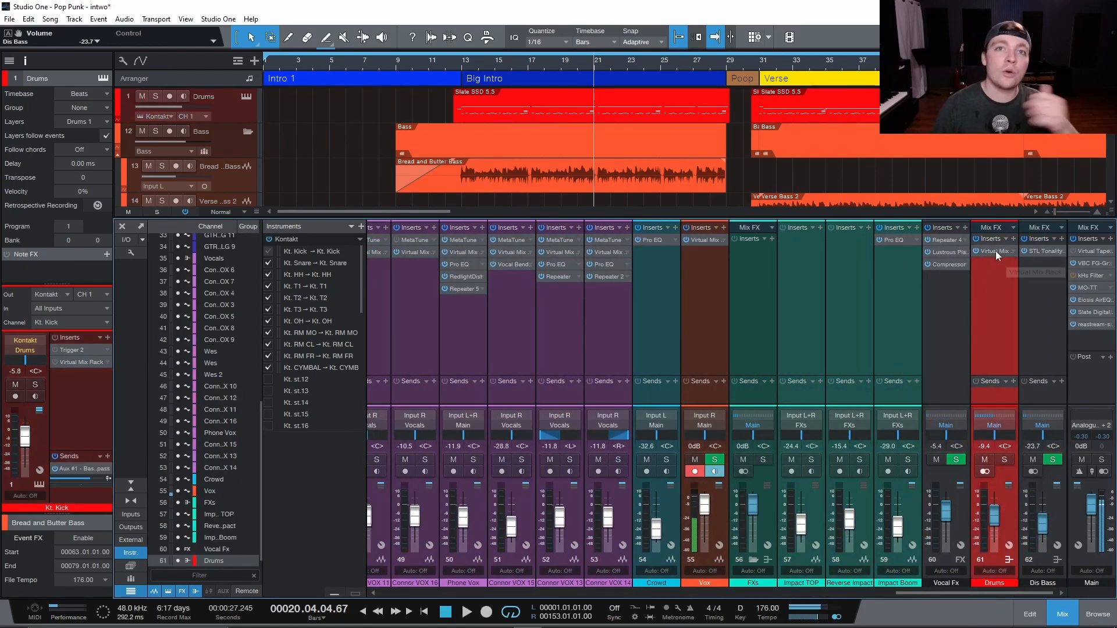
key(s)
click(455, 66)
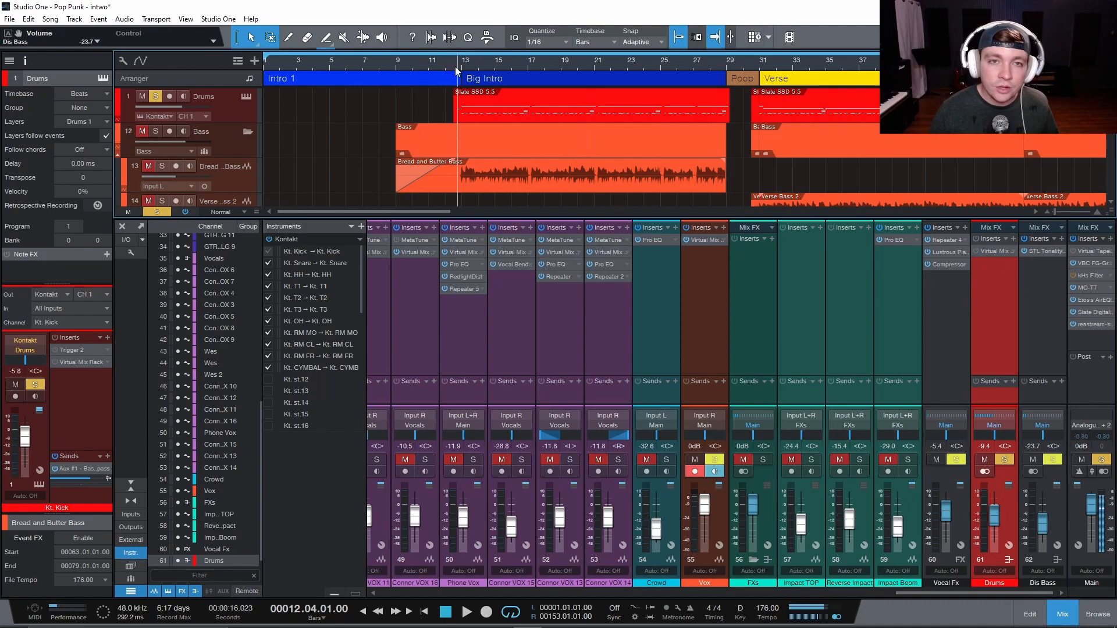
key(space)
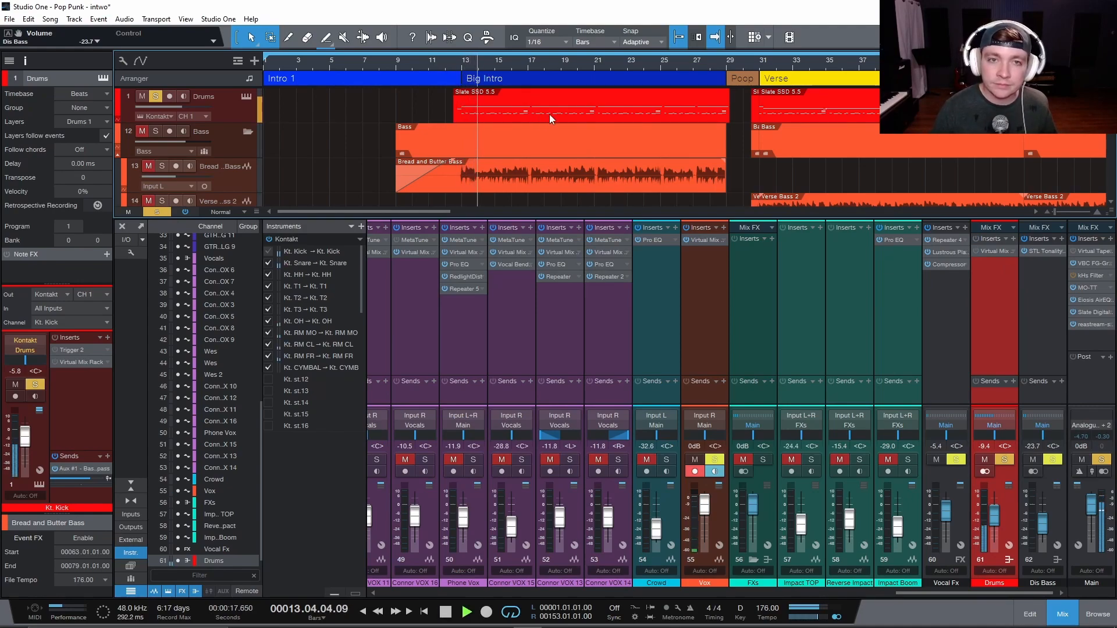
key(space)
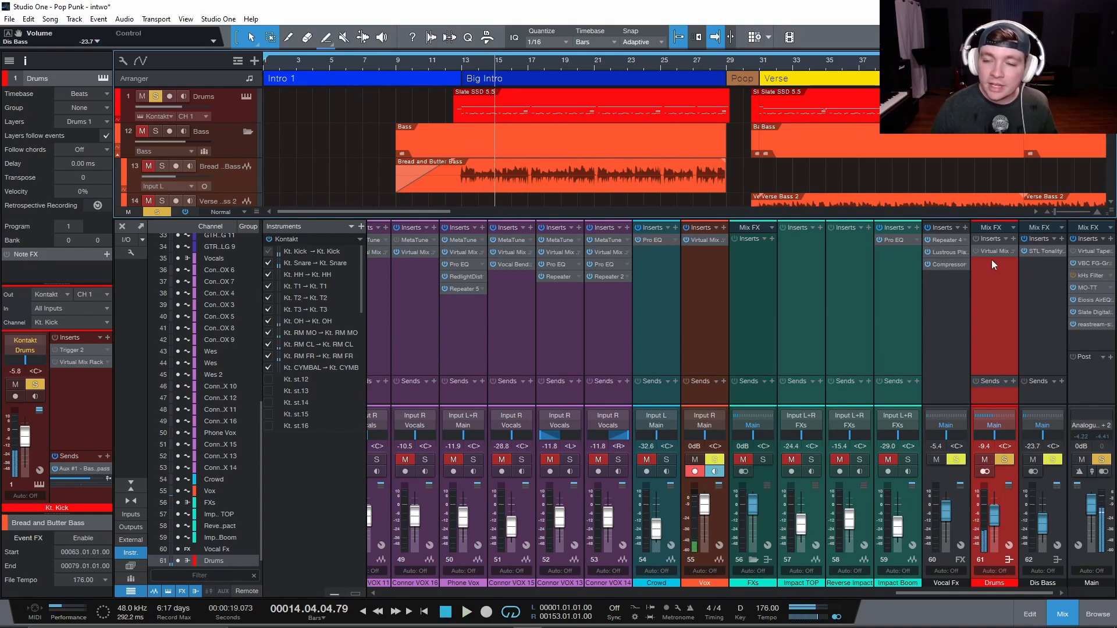
- Open Virtual Mix Rack on the Drums bus and view the ProducingInTheBox Free Presets list
click(993, 252)
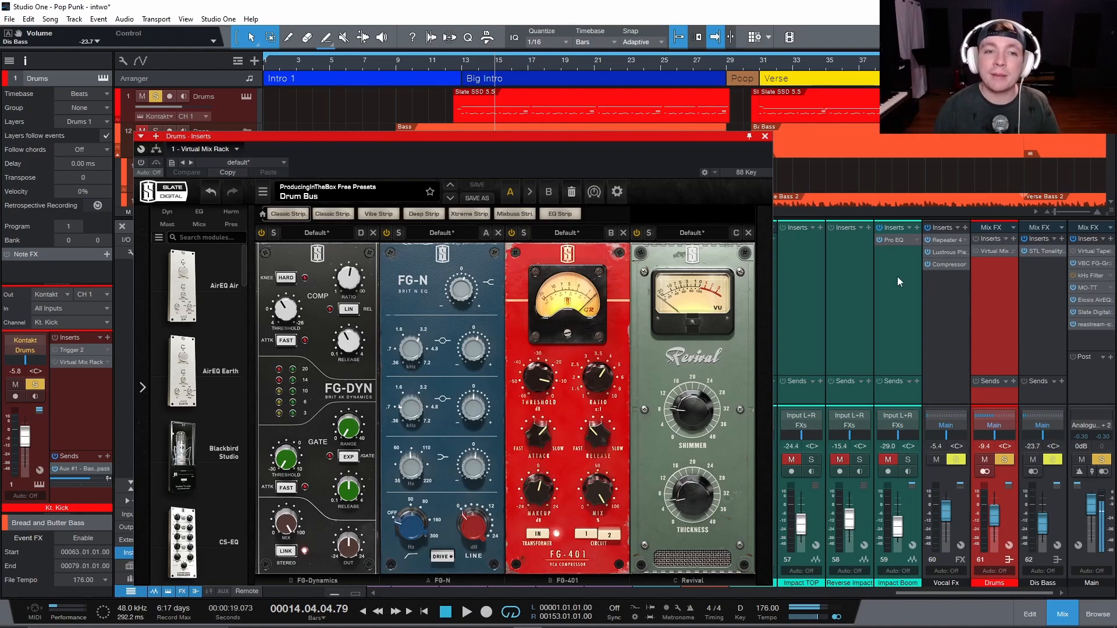
drag(431, 137, 406, 148)
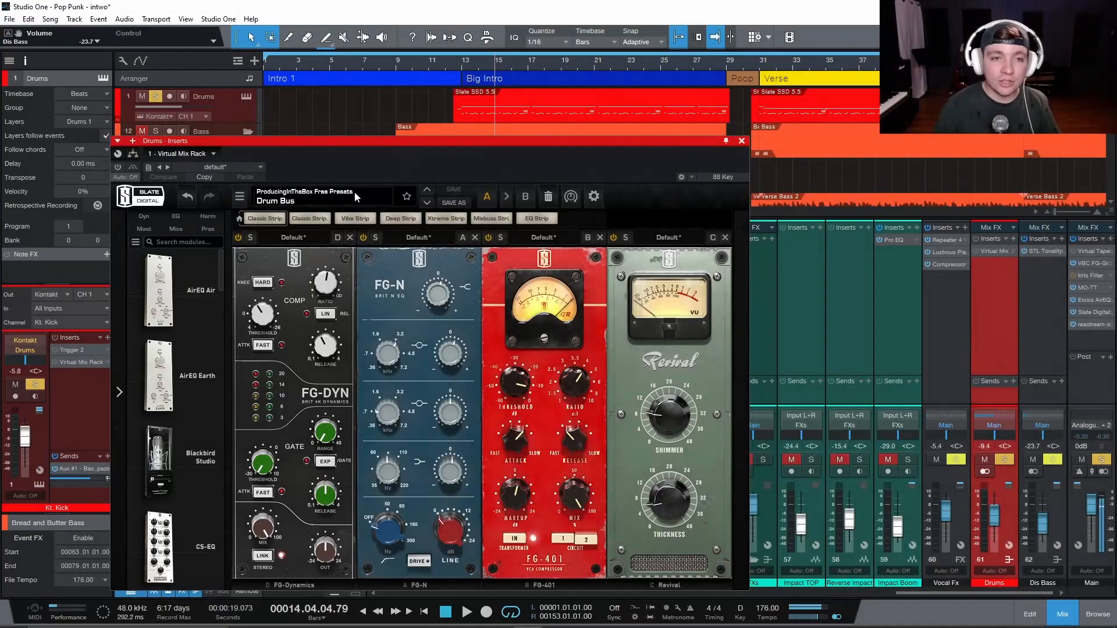
click(354, 193)
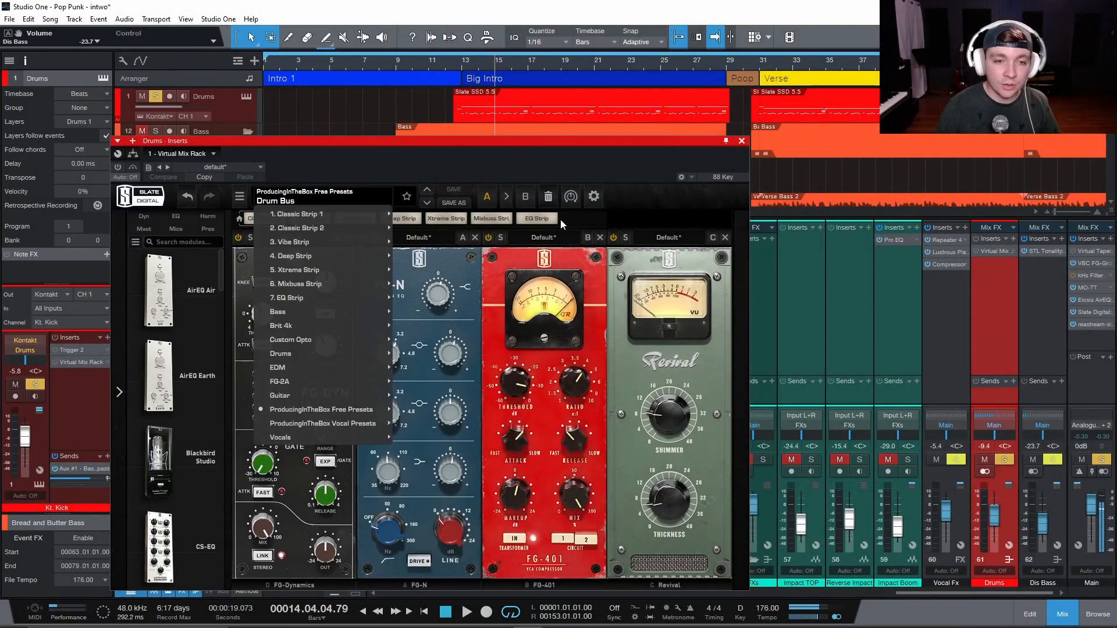
mouse_move(374, 409)
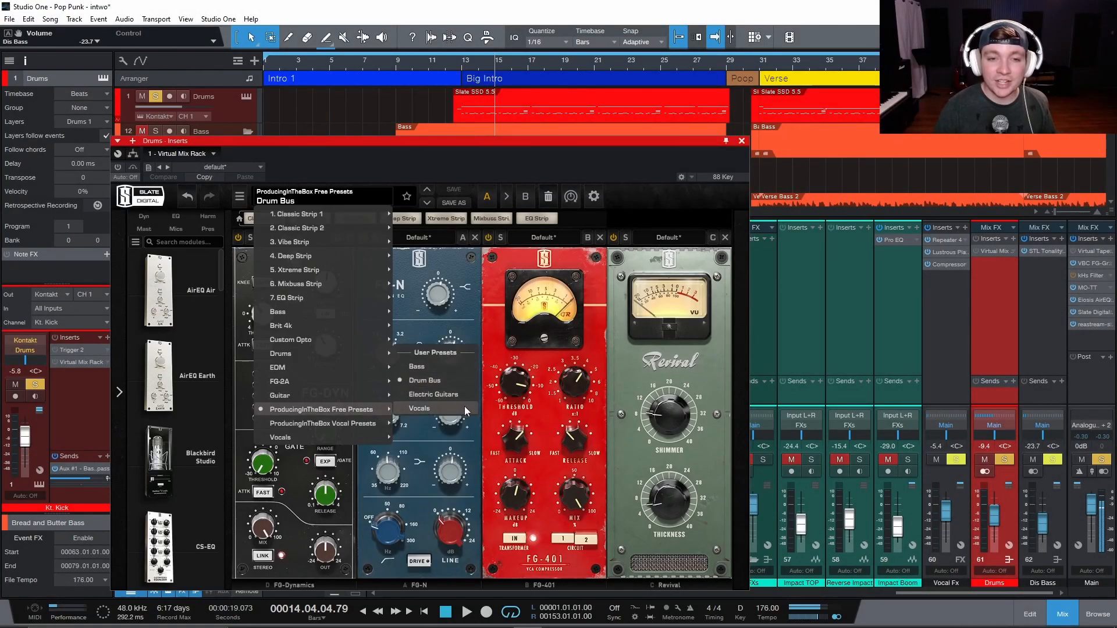
click(594, 154)
click(725, 237)
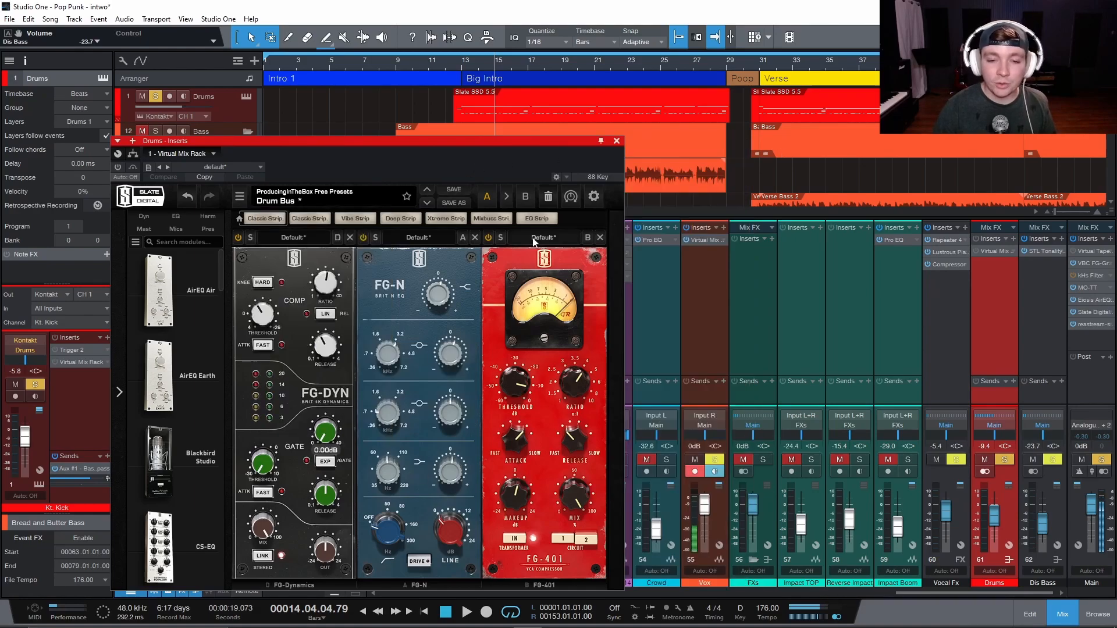
- Activate Virtual Mix Rack on the Drums bus during playback and compare its sound with and without bypass
key(space)
drag(396, 142, 467, 124)
key(space)
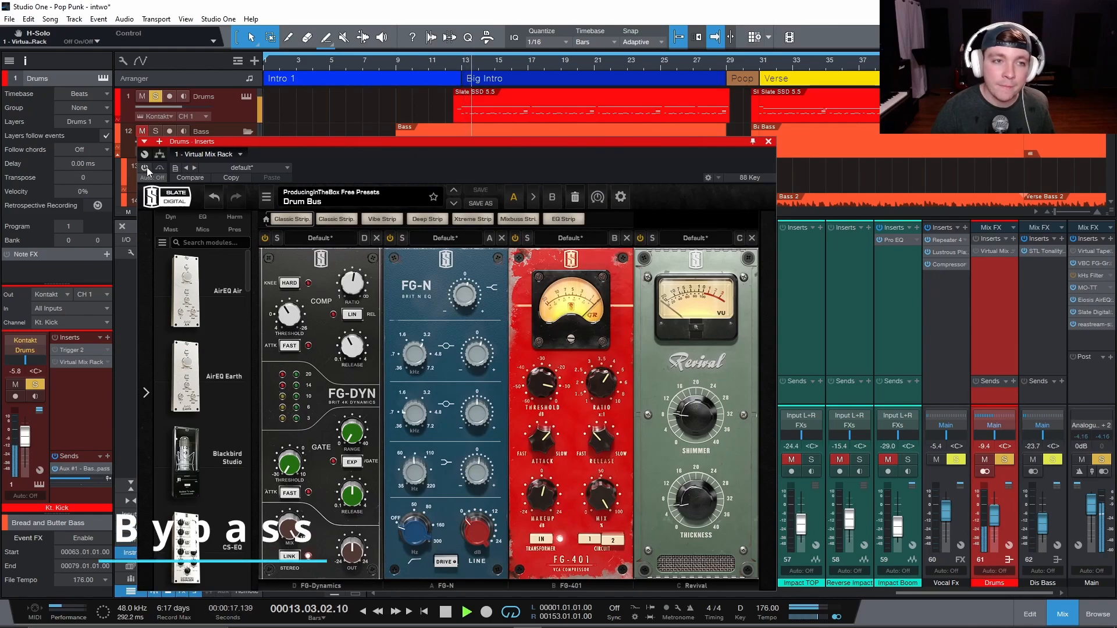
click(145, 168)
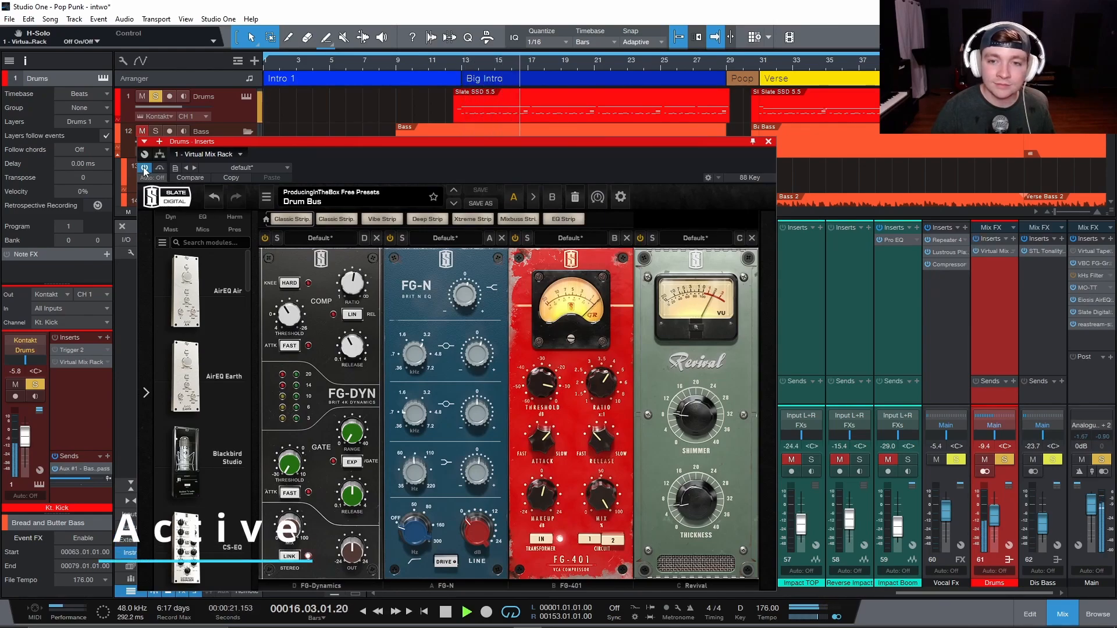
click(160, 169)
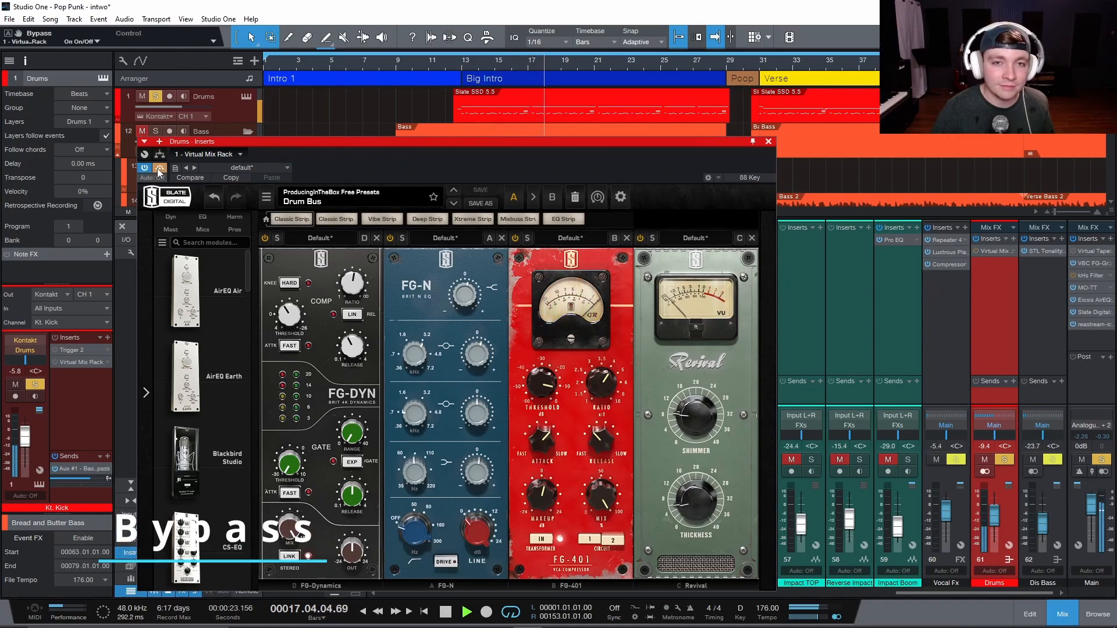
click(160, 169)
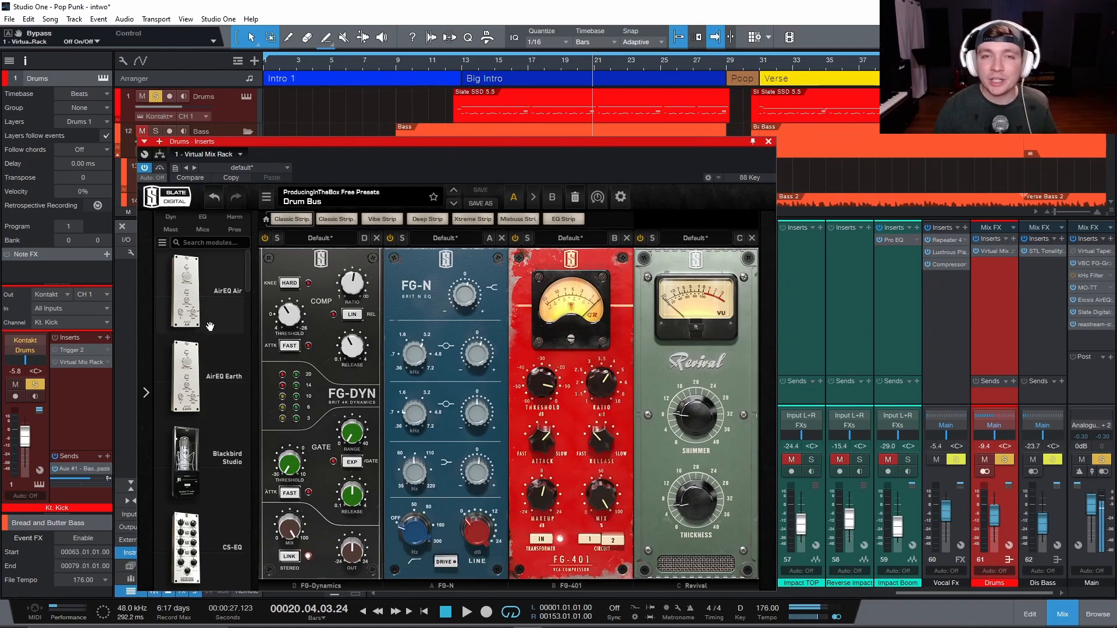
drag(490, 144, 486, 142)
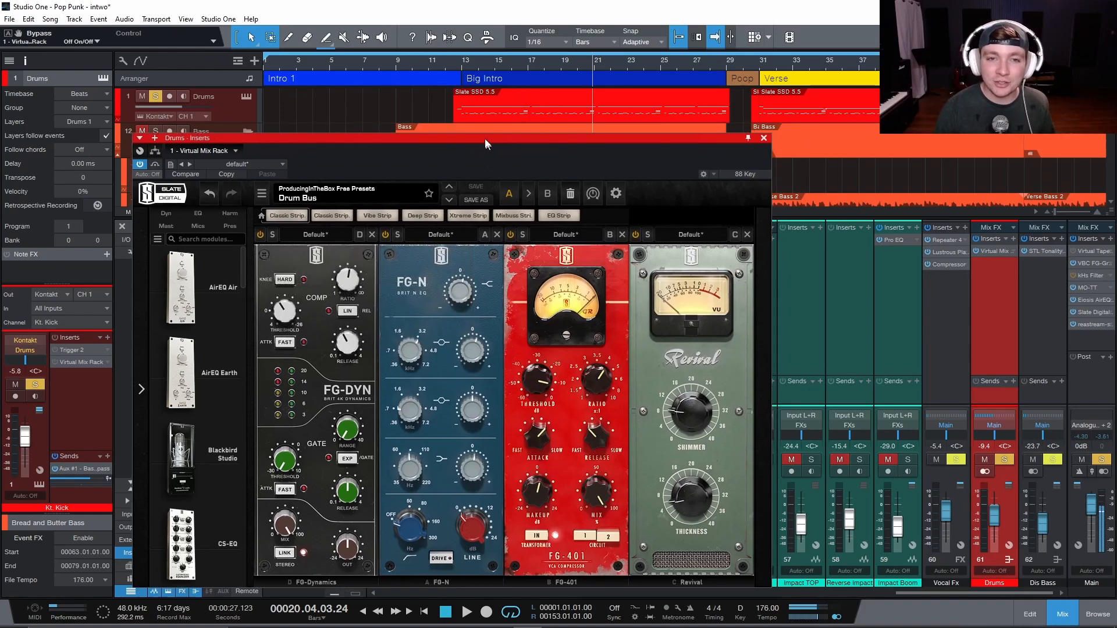
click(764, 139)
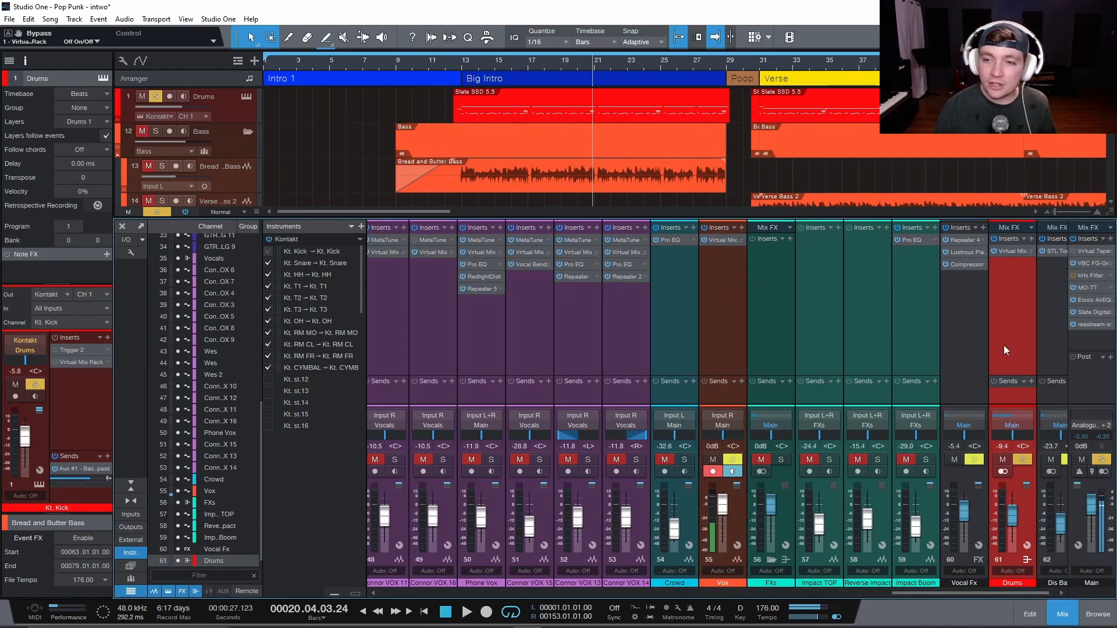
- Return to the individual drum channels and solo only Kt. Kick
drag(993, 593, 408, 613)
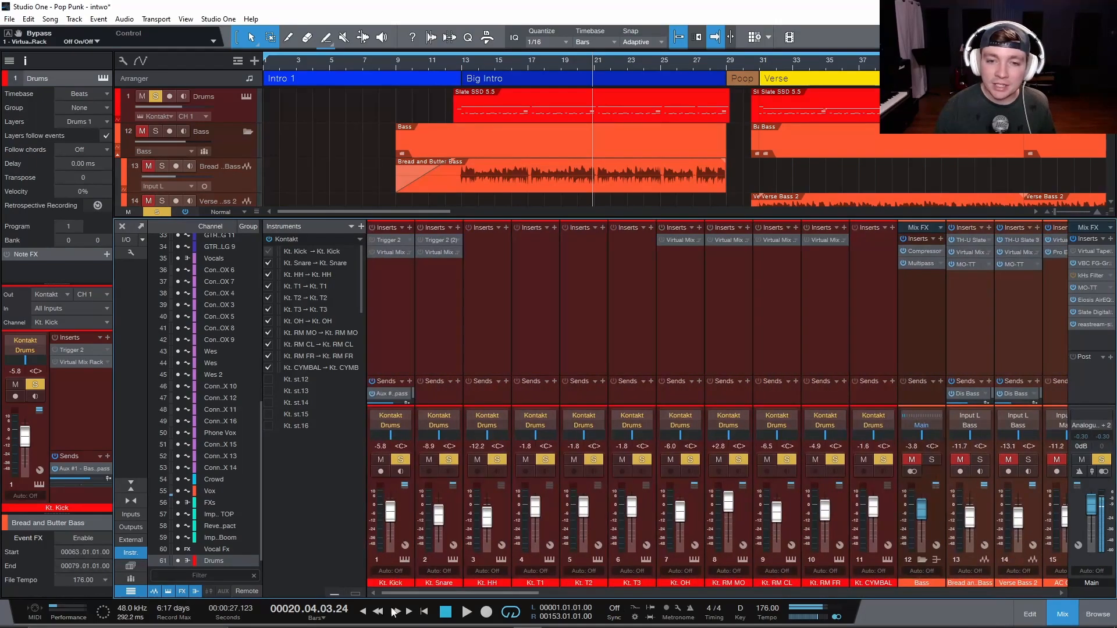
click(399, 515)
click(448, 514)
click(407, 515)
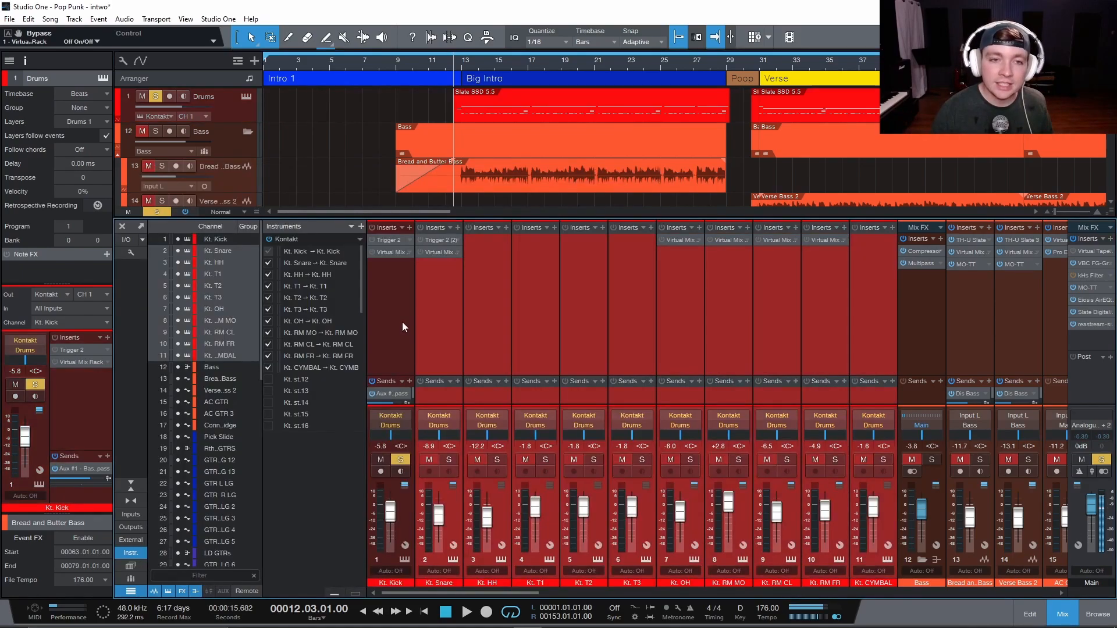
click(396, 381)
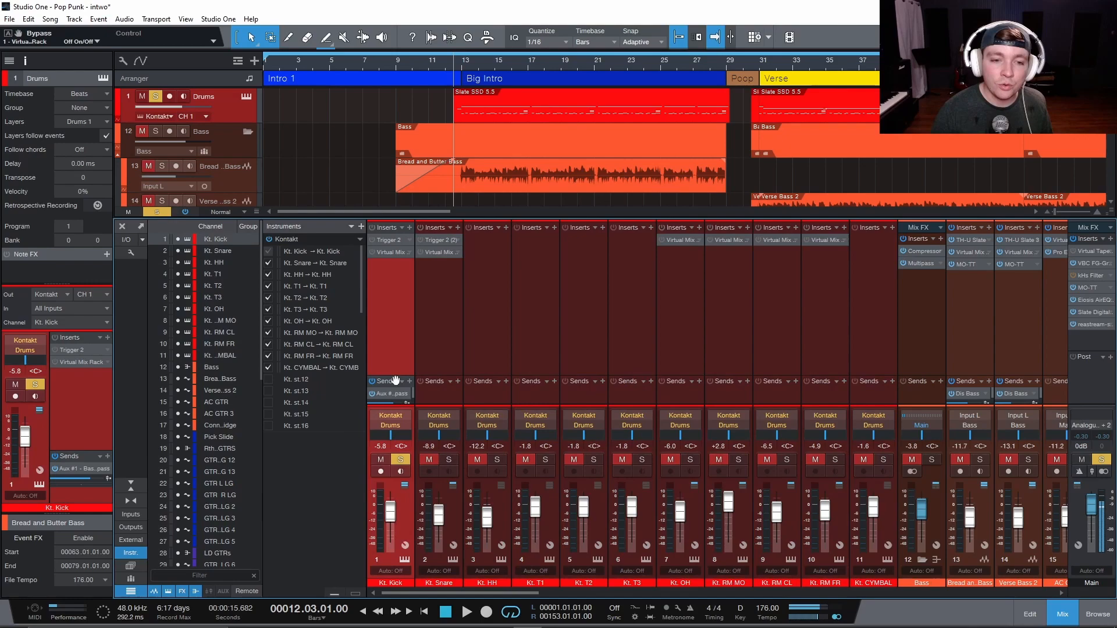
- Open Trigger 2 on the Kt. Kick channel and activate it during playback
click(382, 241)
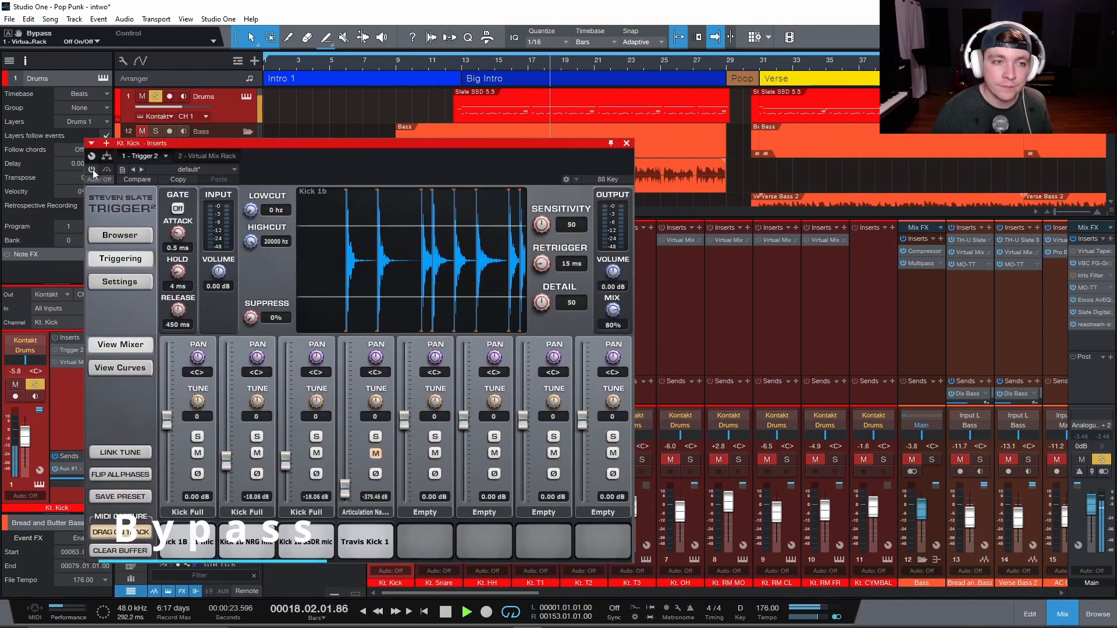
click(93, 170)
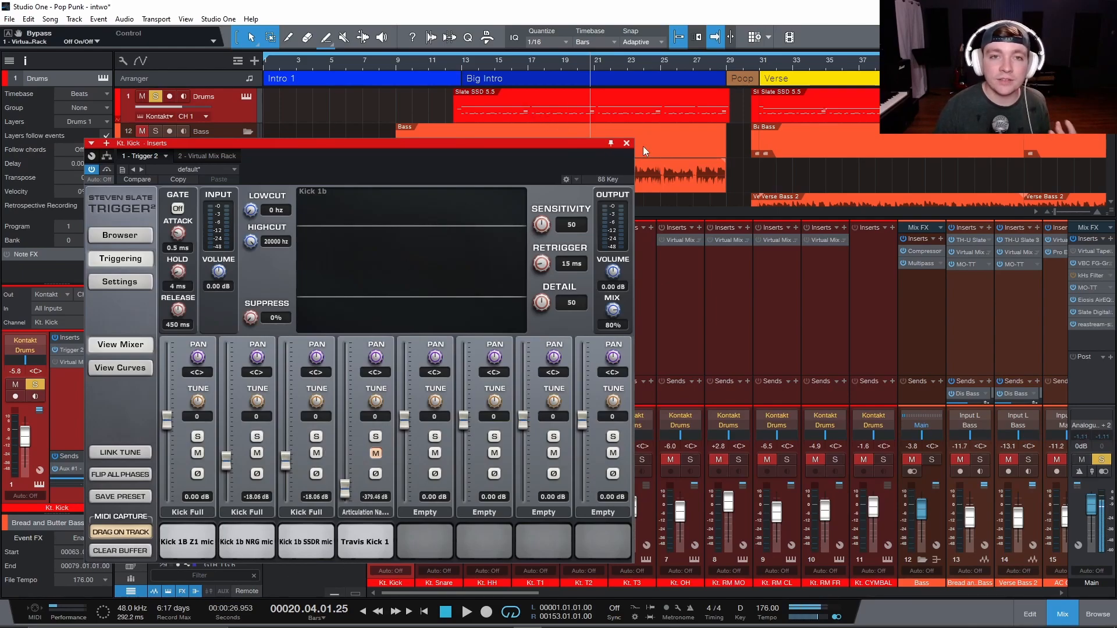
- Switch the CS-Lift's Low Lift to BIG in Kt. Kick's Virtual Mix Rack
click(222, 156)
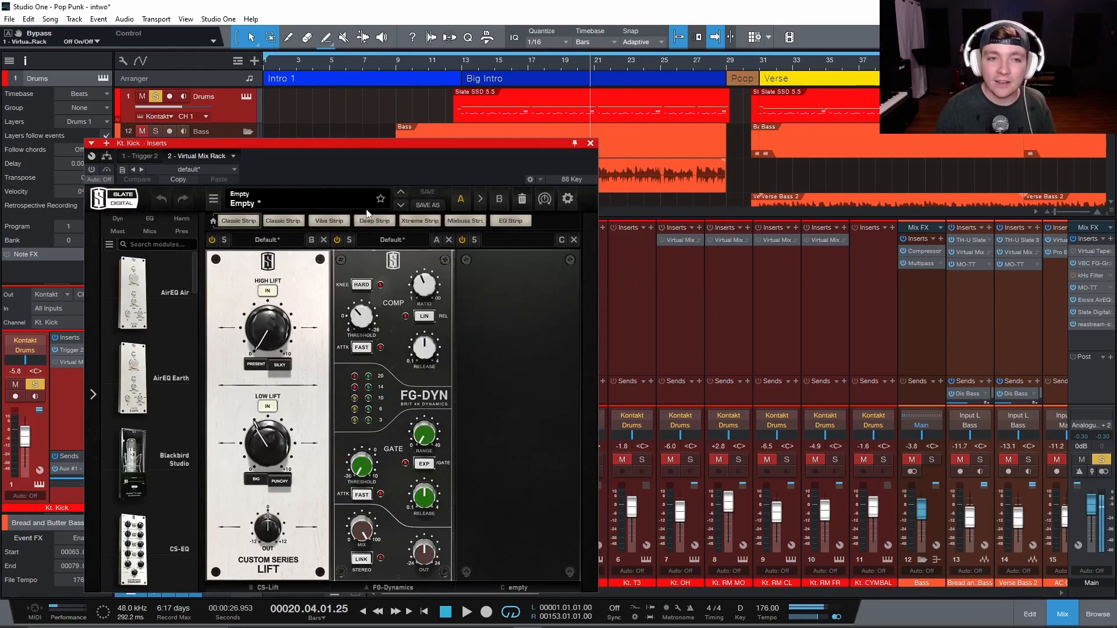
drag(364, 144, 375, 132)
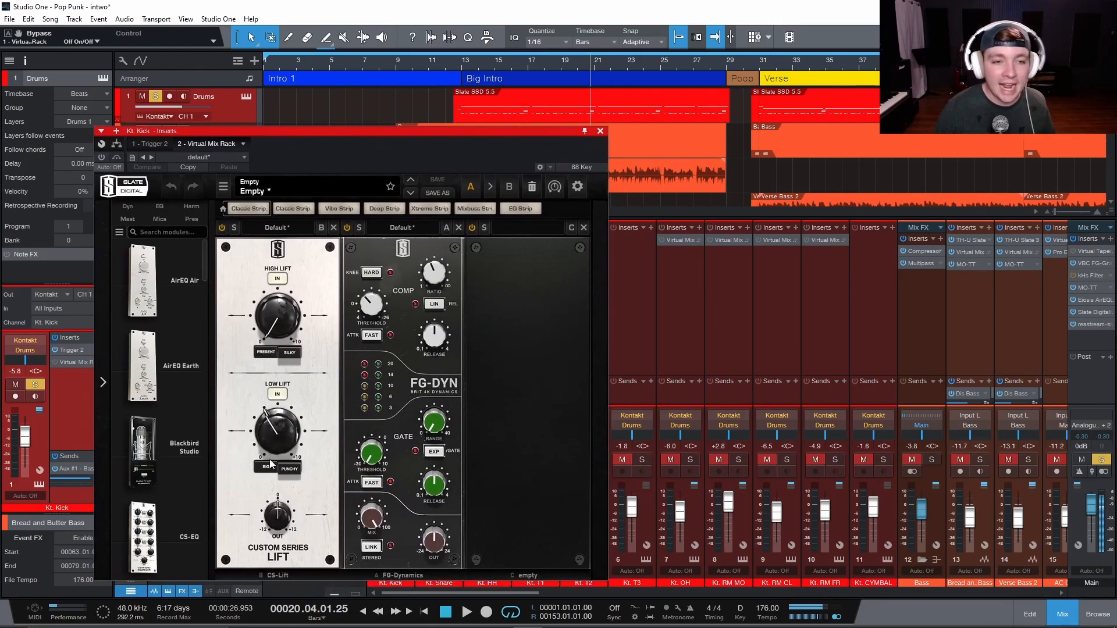
mouse_move(271, 454)
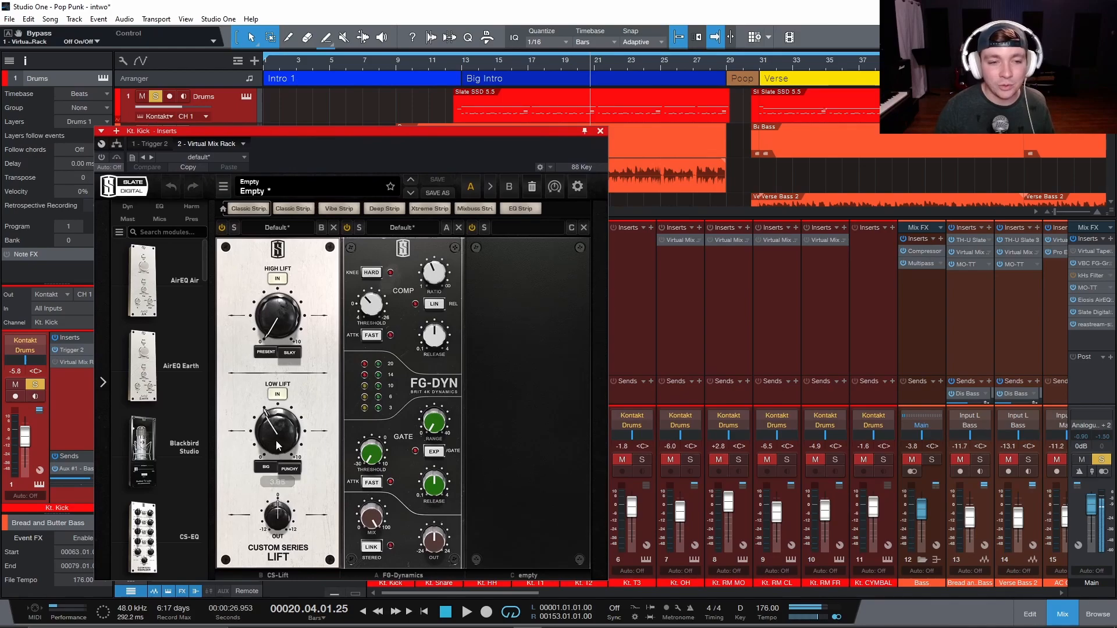
click(266, 468)
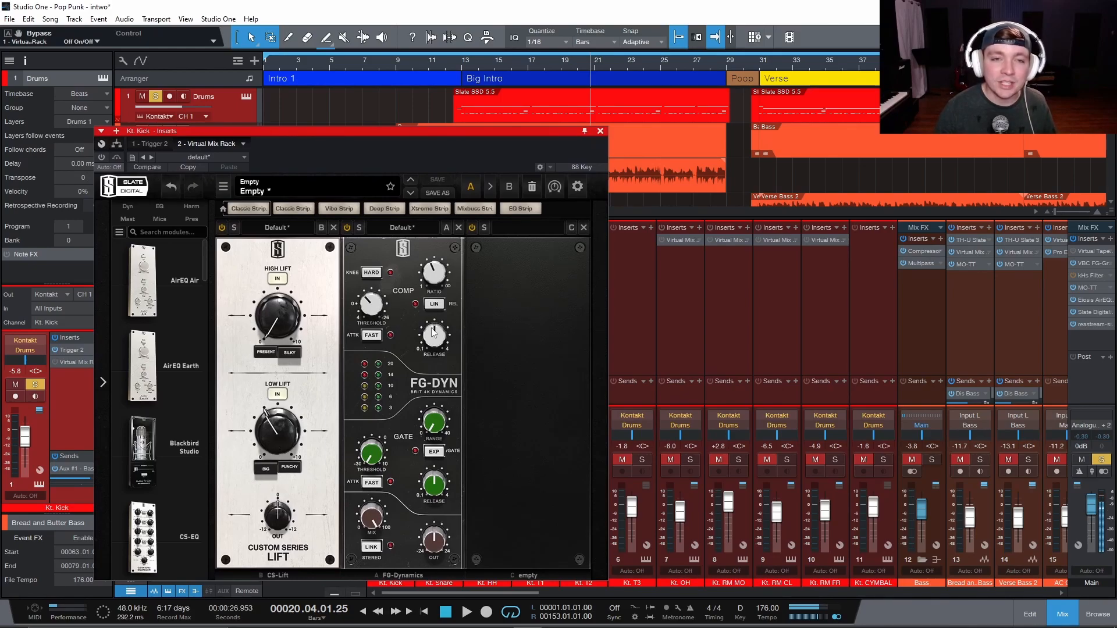
- Activate Kt. Kick's Virtual Mix Rack and compare it with its bypassed sound, playing from bar 13
click(460, 75)
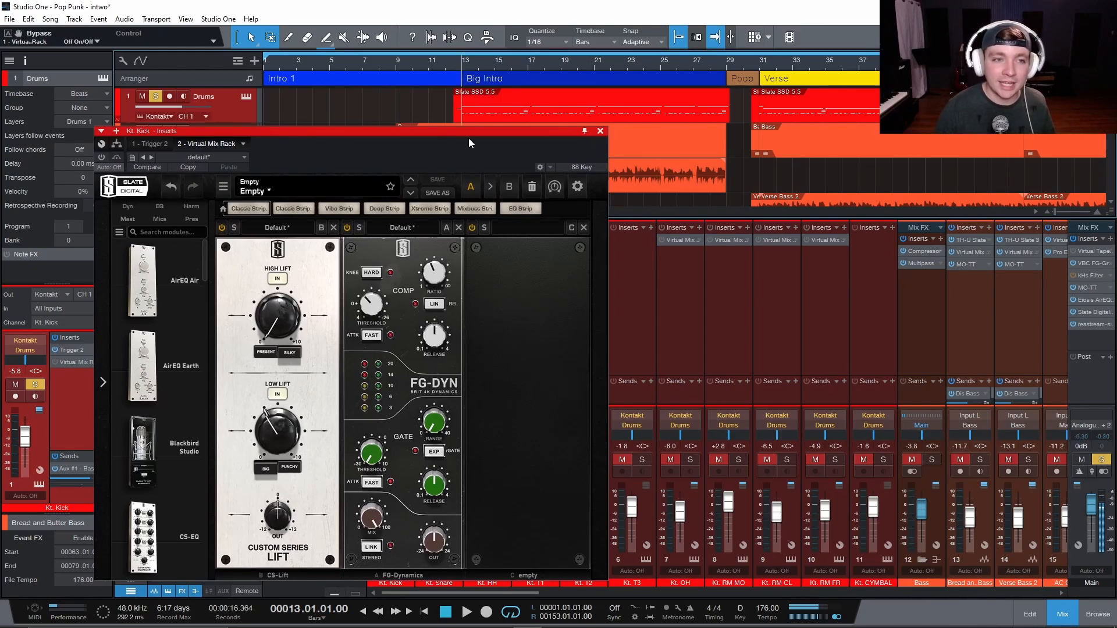
click(103, 156)
key(space)
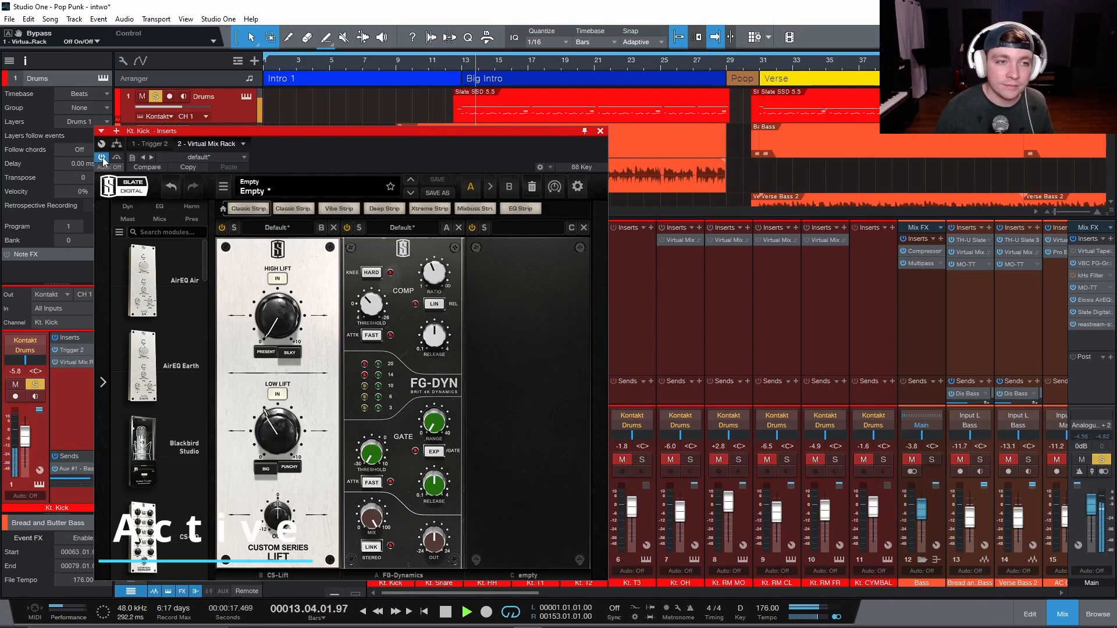
click(117, 157)
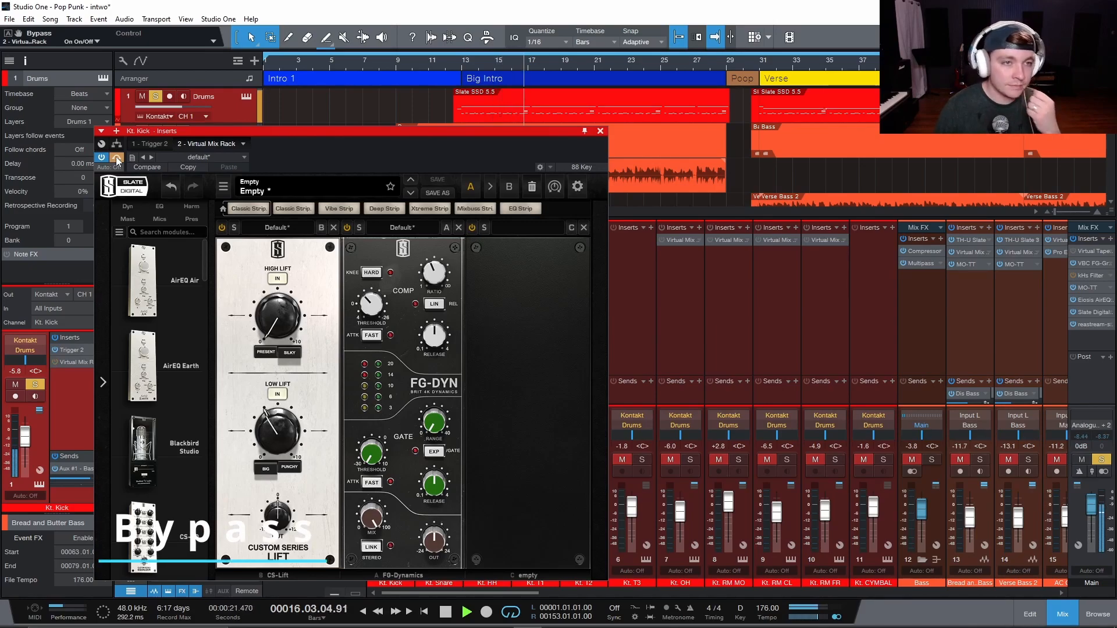
click(117, 158)
key(space)
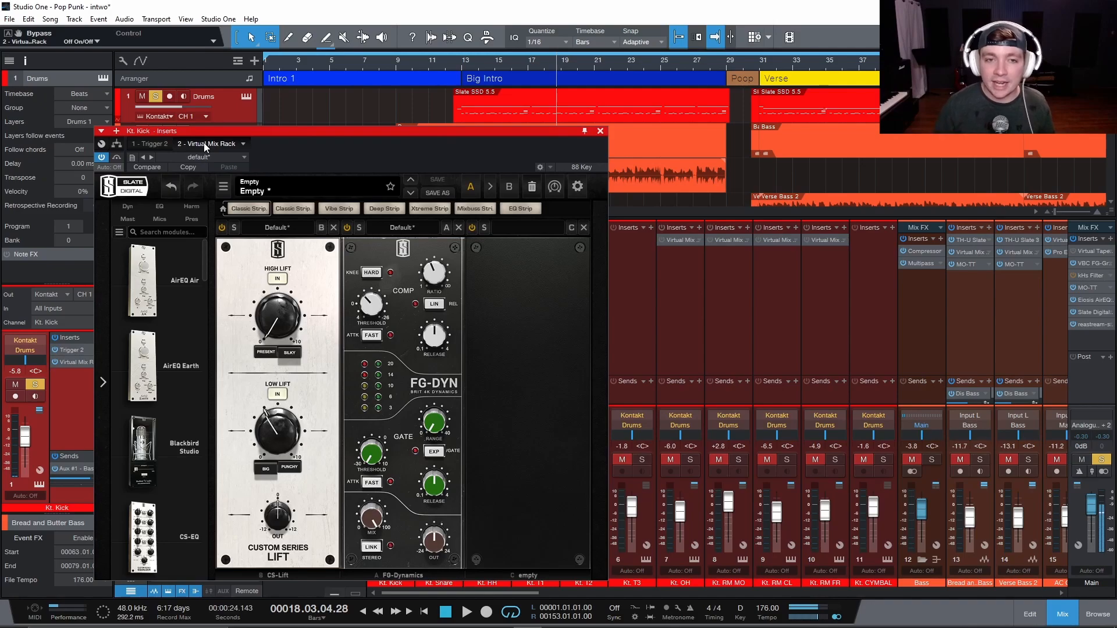
- Solo the Kt. Snare channel and open its Trigger 2 (2) insert to audition the snare from bar 13
click(439, 378)
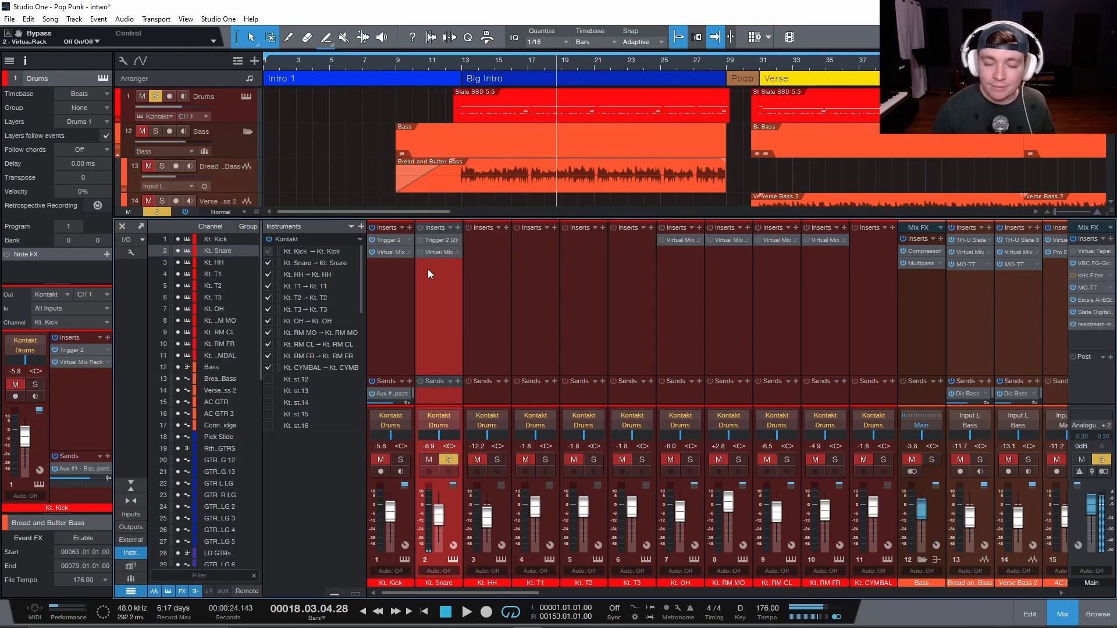
click(441, 243)
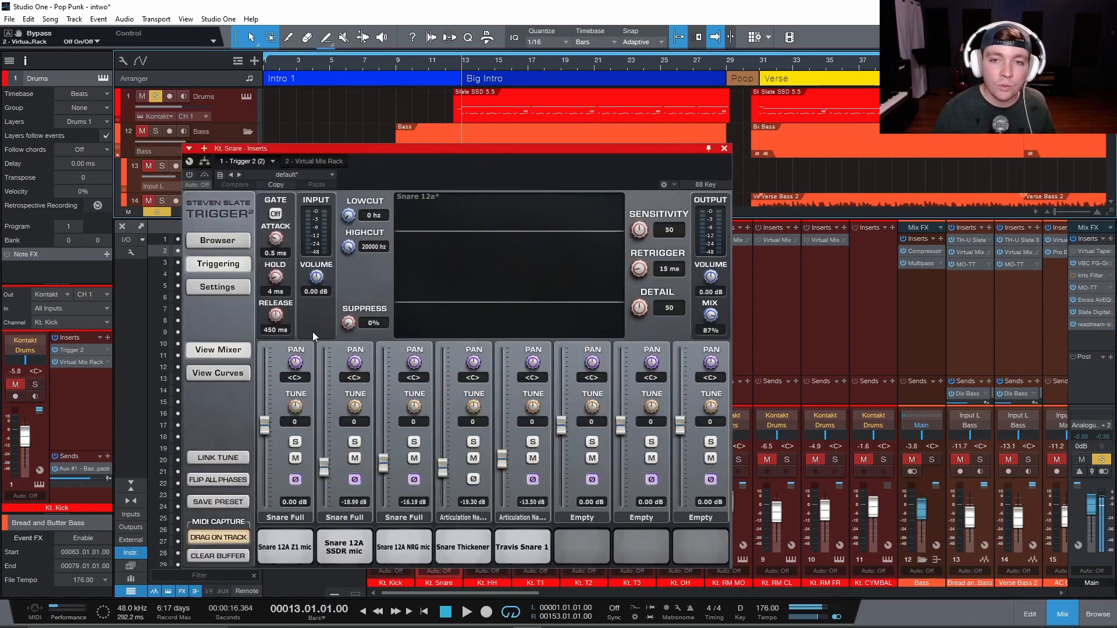
drag(417, 151, 382, 157)
key(space)
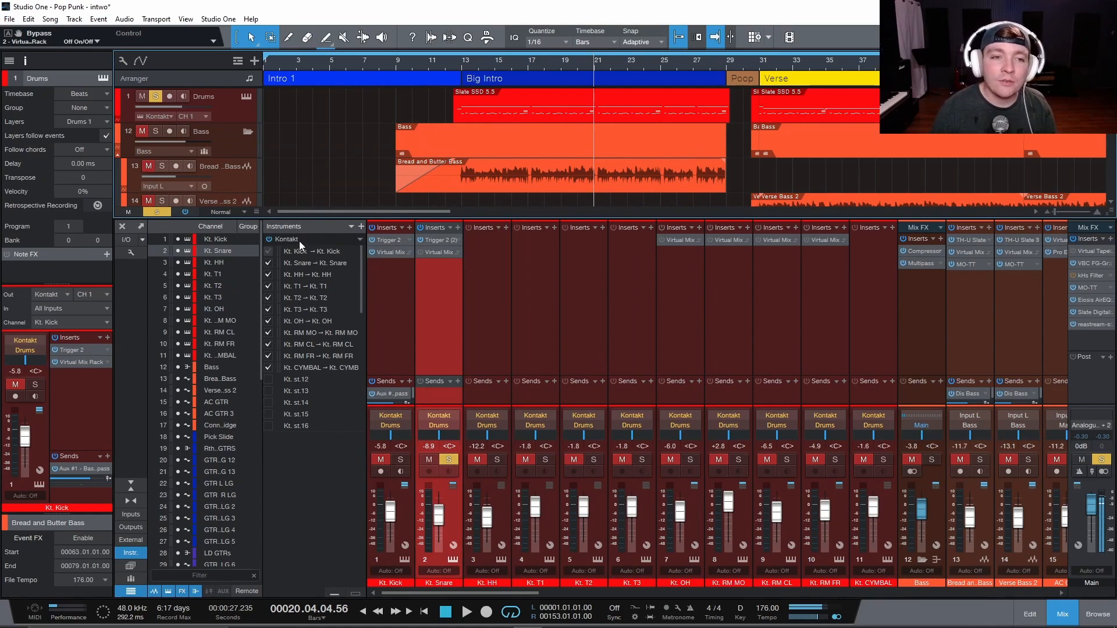
- Inspect the snare's bleed controls and microphone levels in Kontakt's Modern & Massive drum kit
double_click(299, 241)
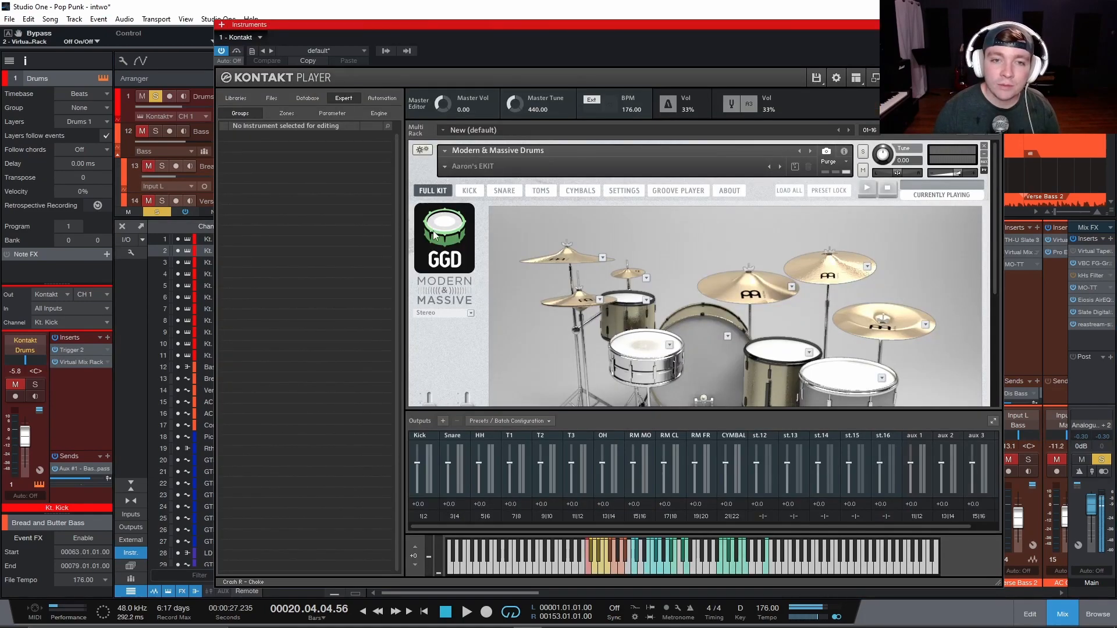
click(502, 191)
scroll(804, 332, down, 5)
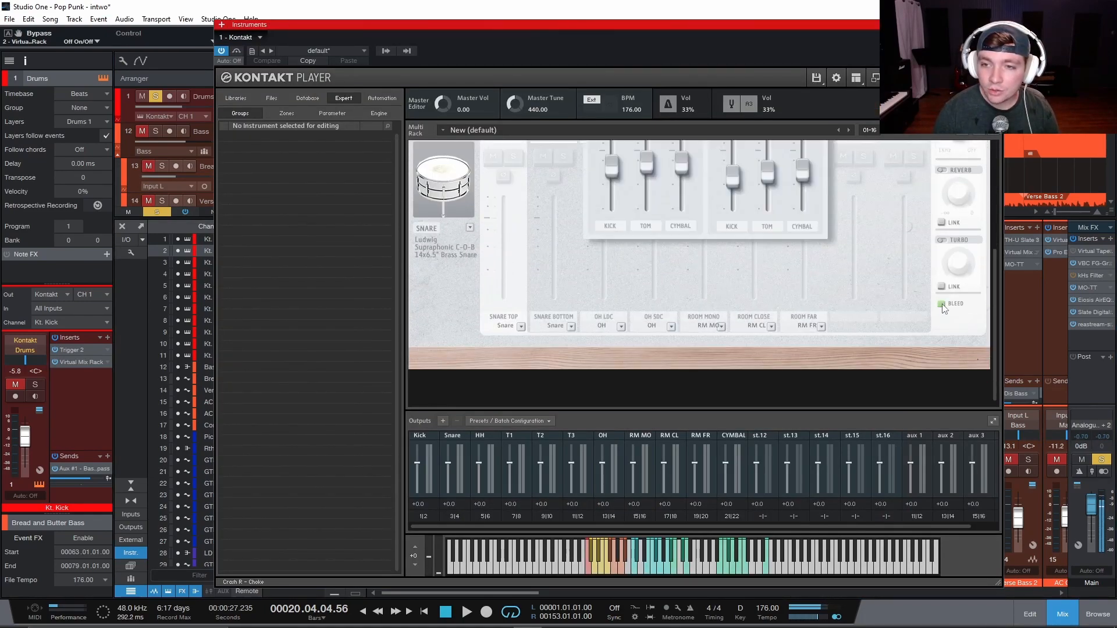
scroll(728, 301, up, 3)
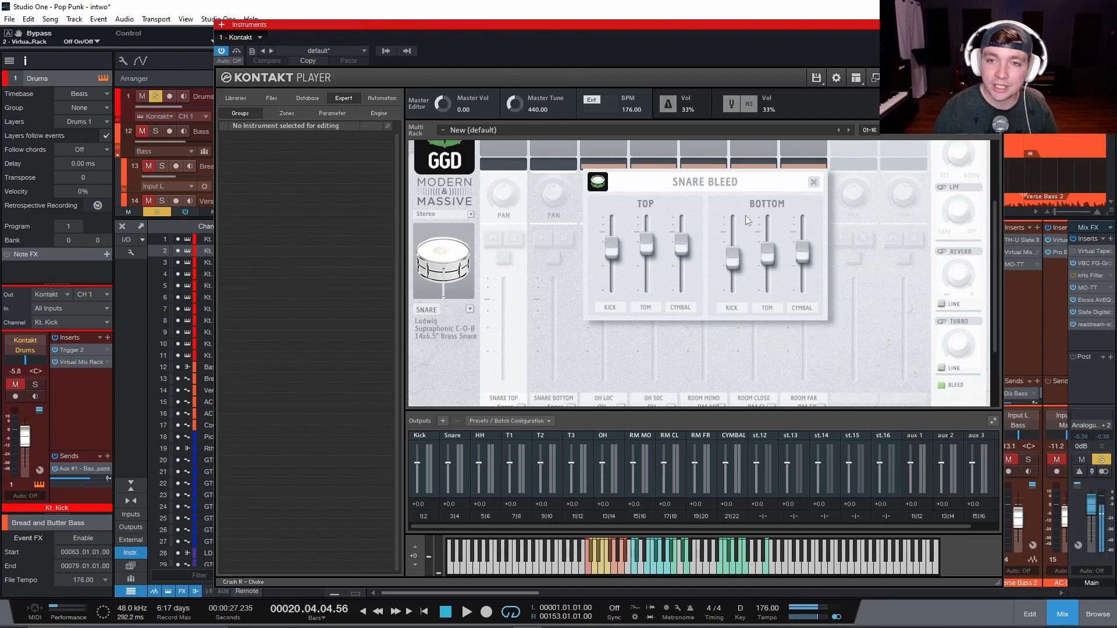
scroll(523, 389, down, 1)
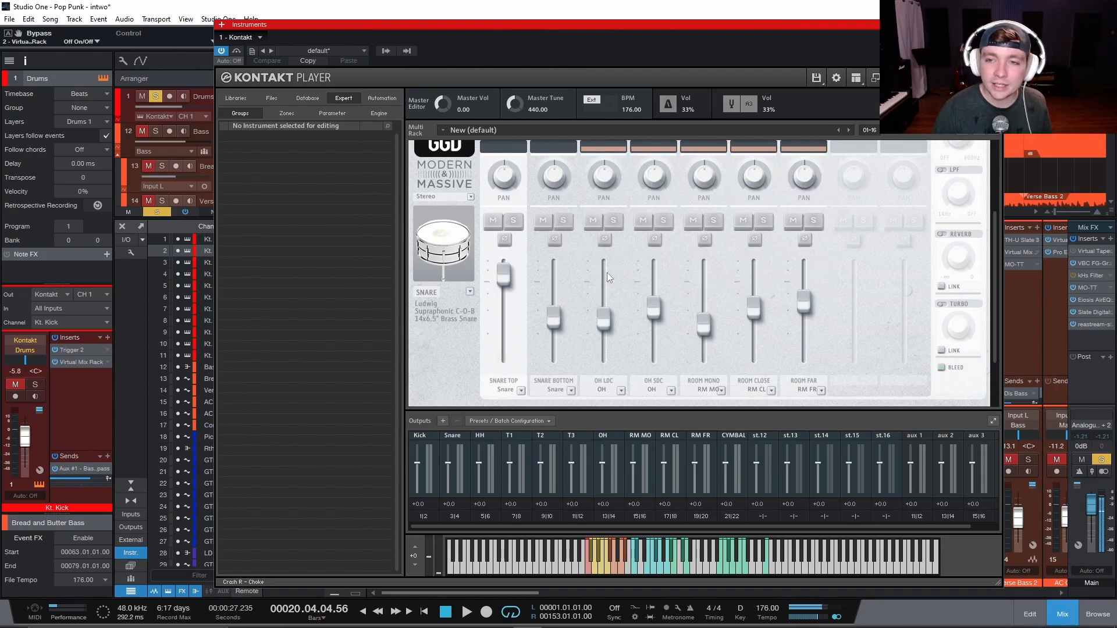
click(996, 24)
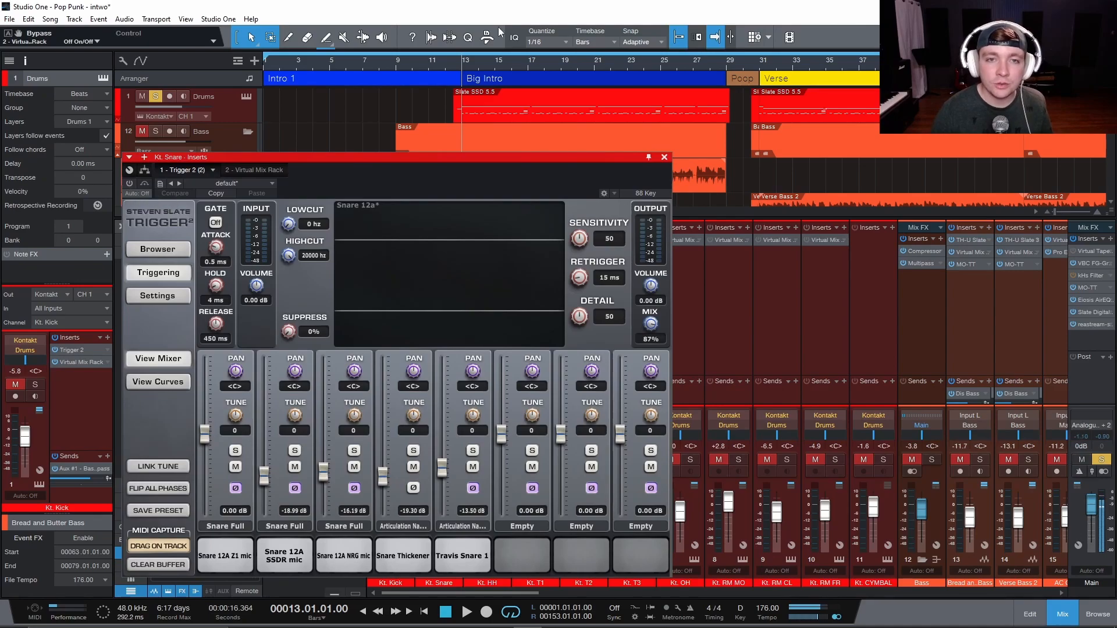
- Play from bar 13 and activate Trigger 2 (2) on Kt. Snare to compare it with its bypassed sound
key(space)
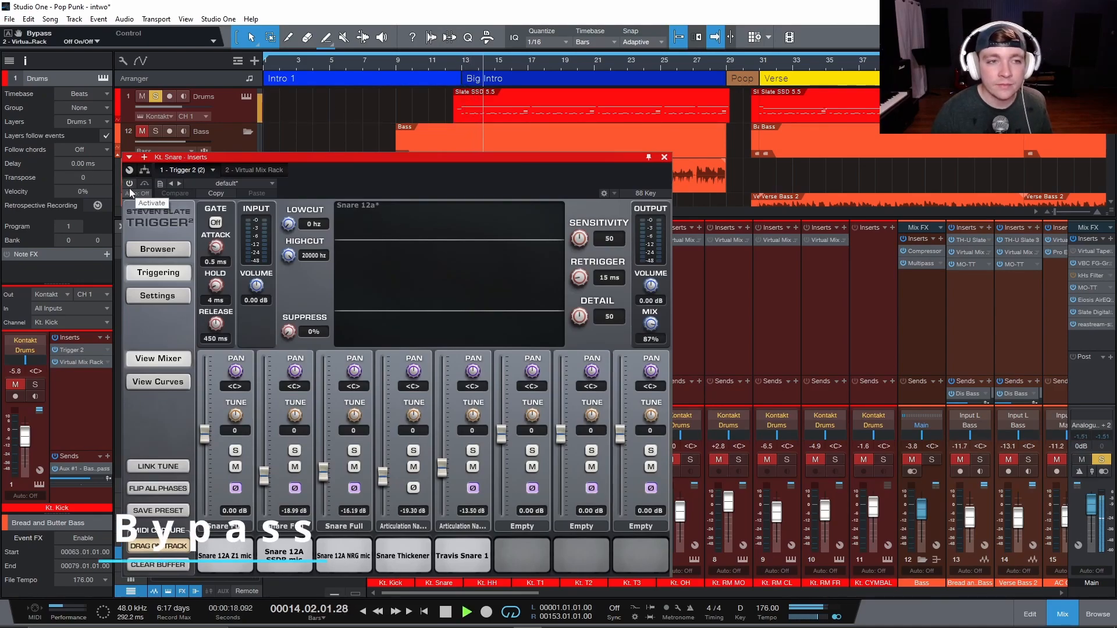
click(130, 183)
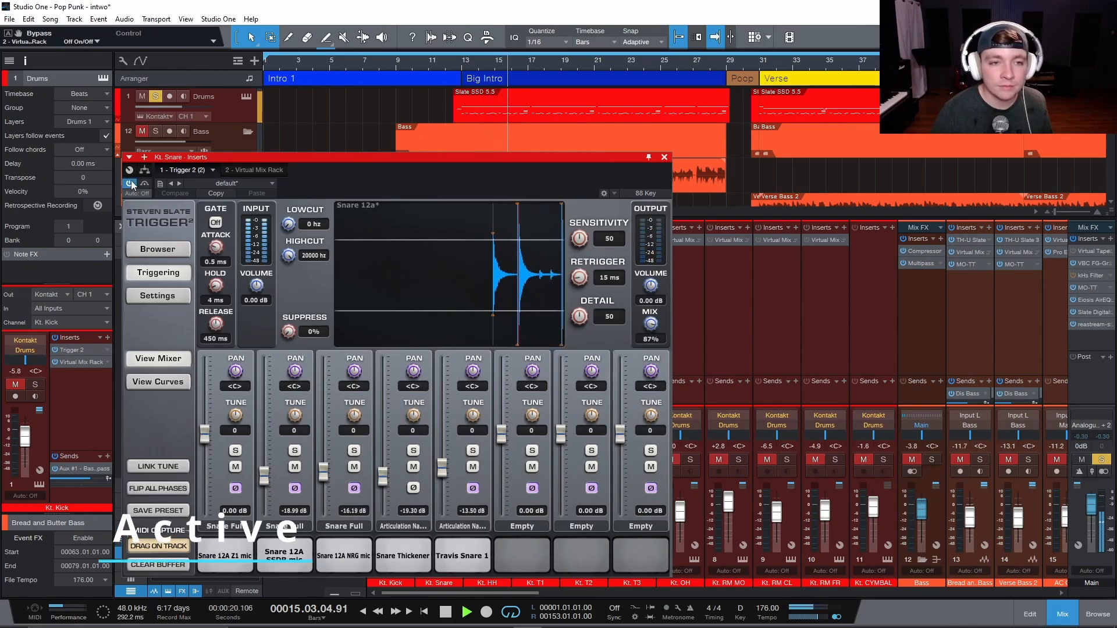
key(space)
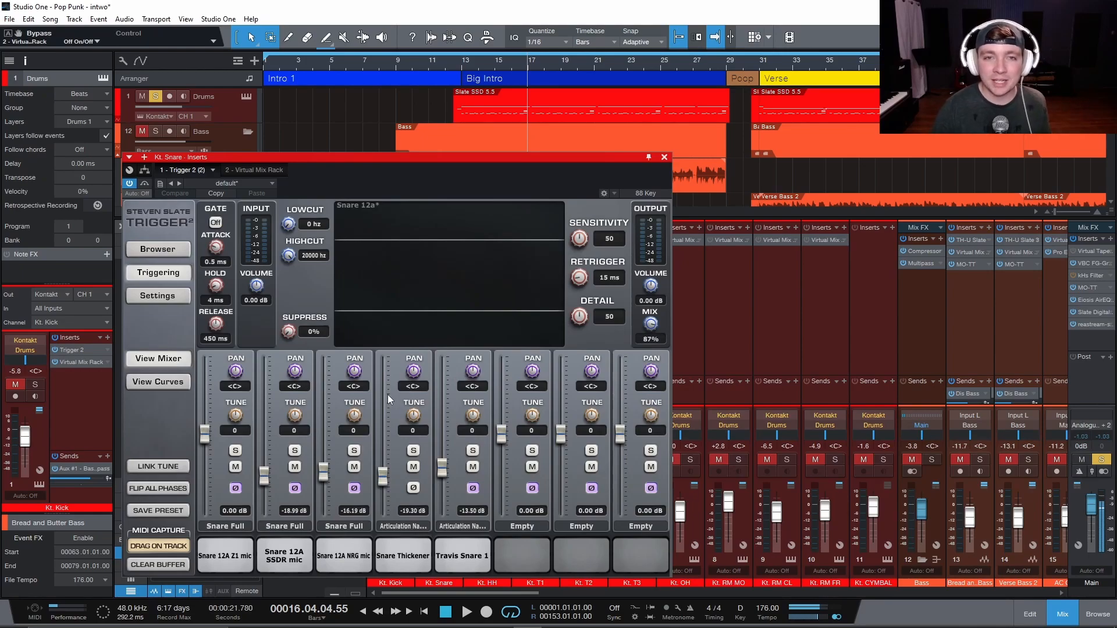
- Open Kt. Snare's Virtual Mix Rack and examine the Revival module's Shimmer and Thickness settings
click(254, 170)
drag(309, 157, 261, 106)
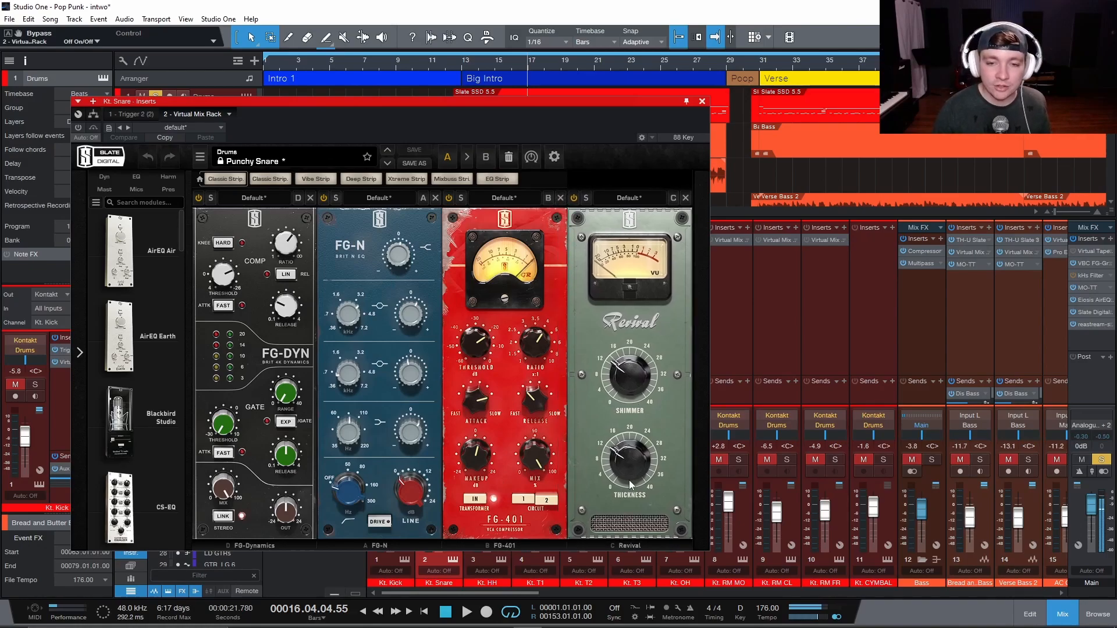
mouse_move(643, 372)
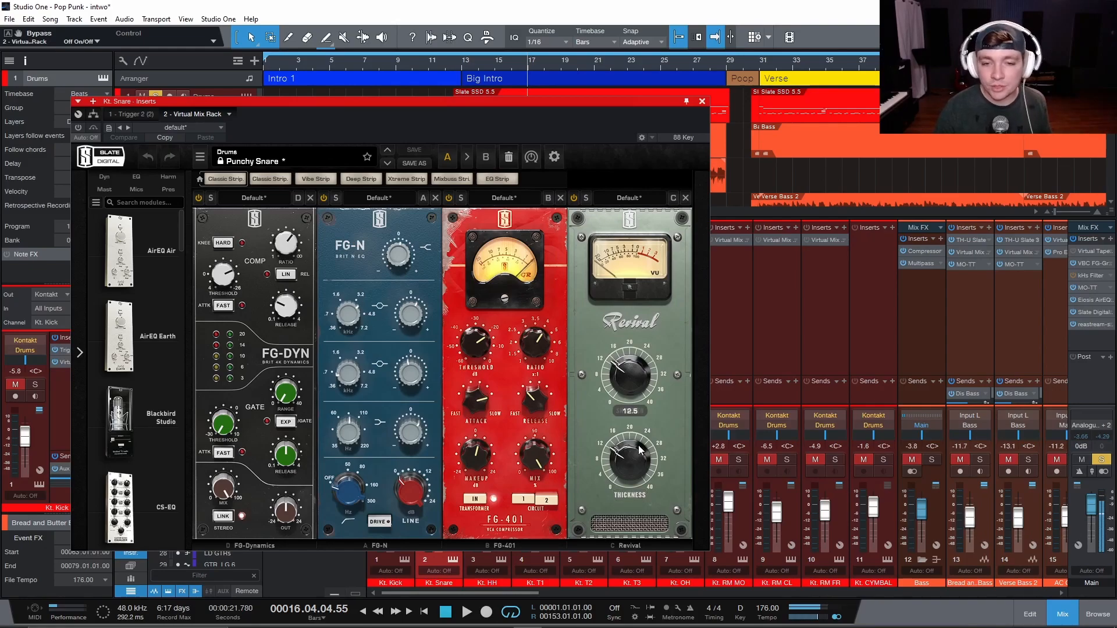
mouse_move(637, 461)
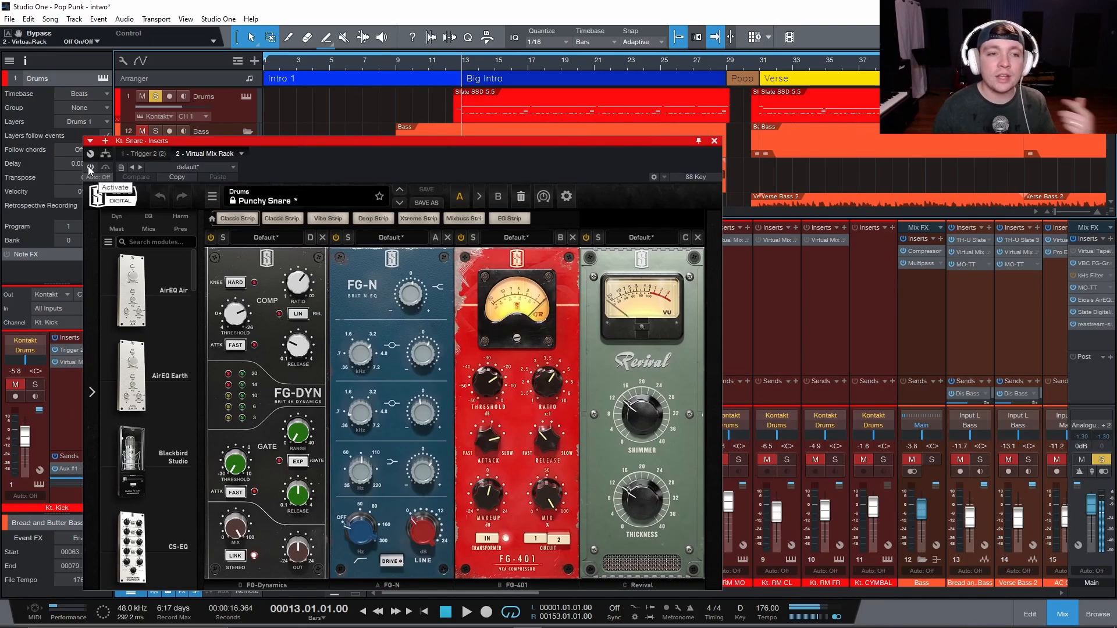
- Activate Kt. Snare's Virtual Mix Rack during playback from bar 13, compare it with its bypassed sound, and close the plugin window
key(space)
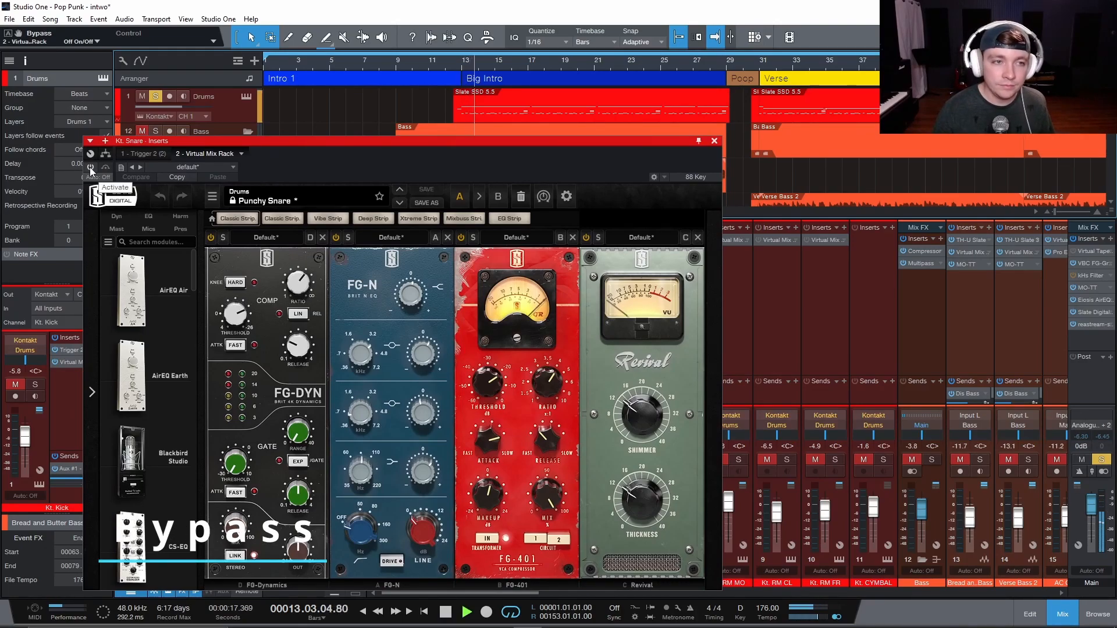
click(90, 167)
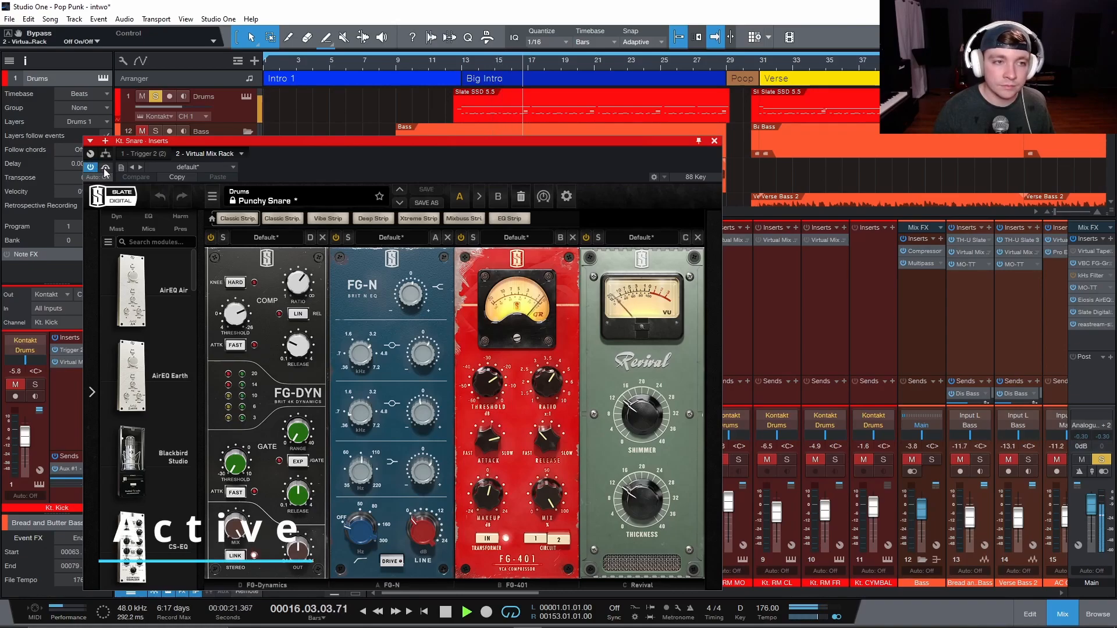
click(105, 168)
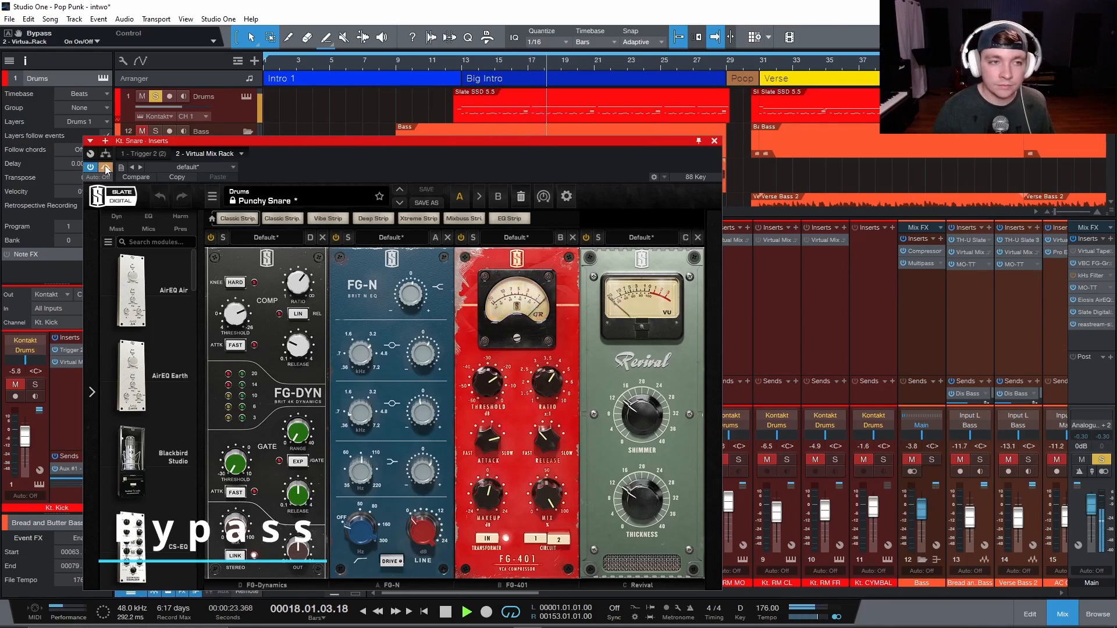
click(105, 168)
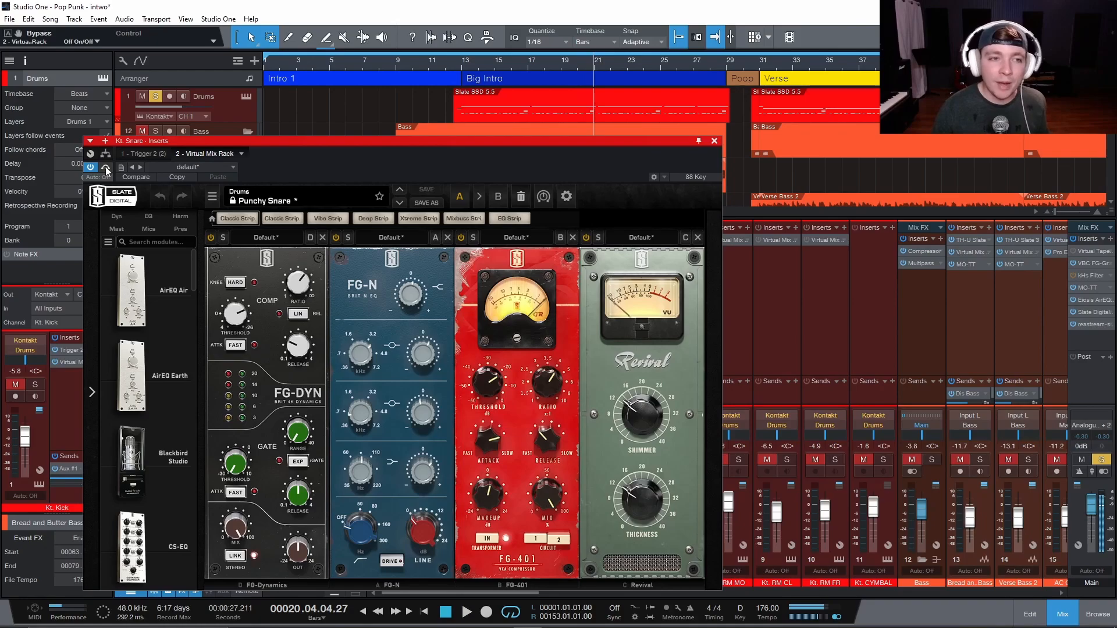
click(715, 141)
- Select the Kt. T3 channel and inspect the toms' mixer settings in Kontakt's drum kit
click(604, 513)
click(615, 514)
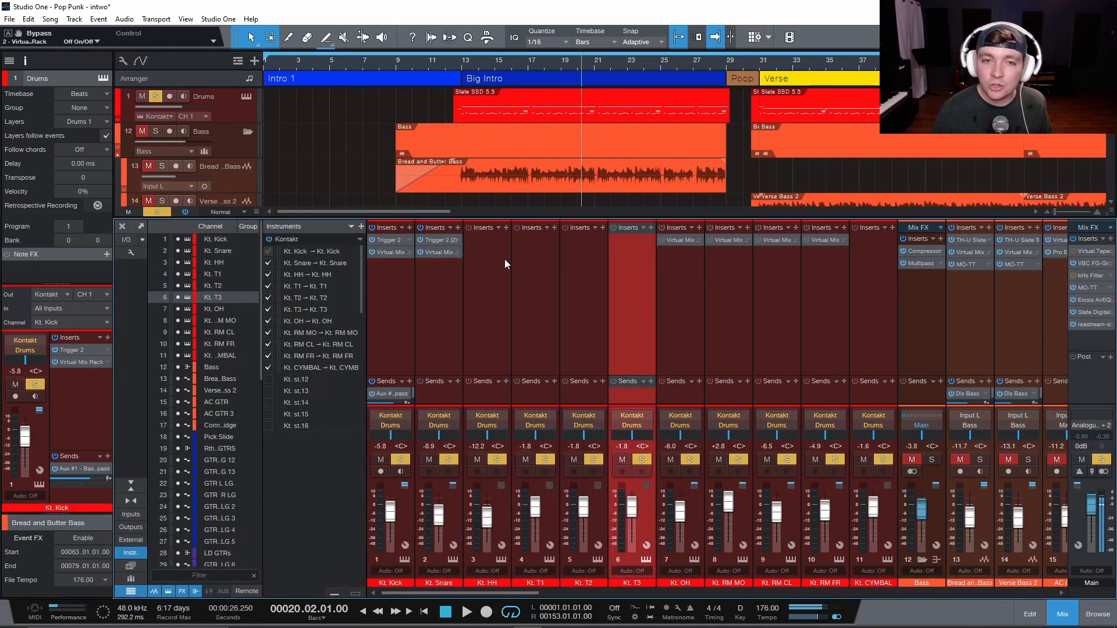
click(288, 239)
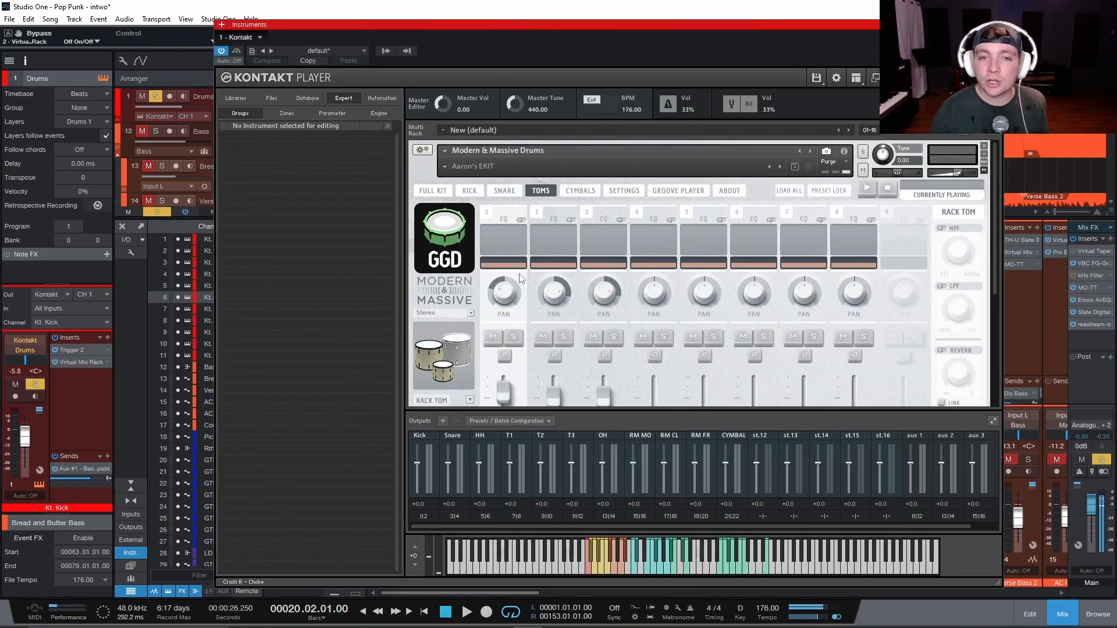
scroll(522, 278, down, 3)
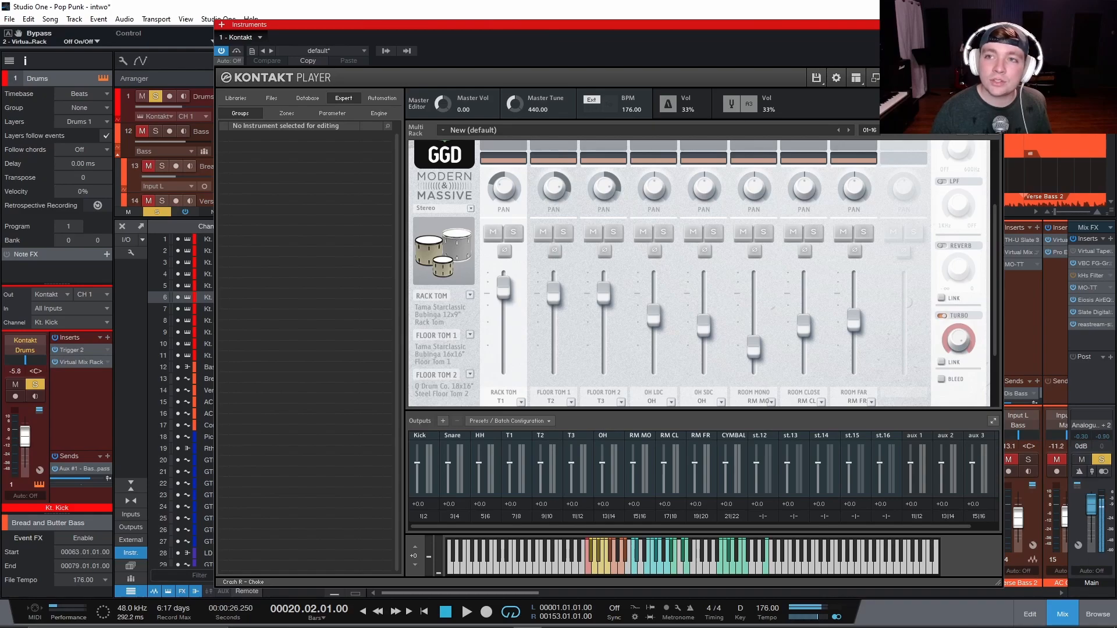
click(994, 25)
- Review the Virtual Mix Rack with the Drum Bus preset on the Drums bus
drag(515, 594, 1047, 595)
click(995, 252)
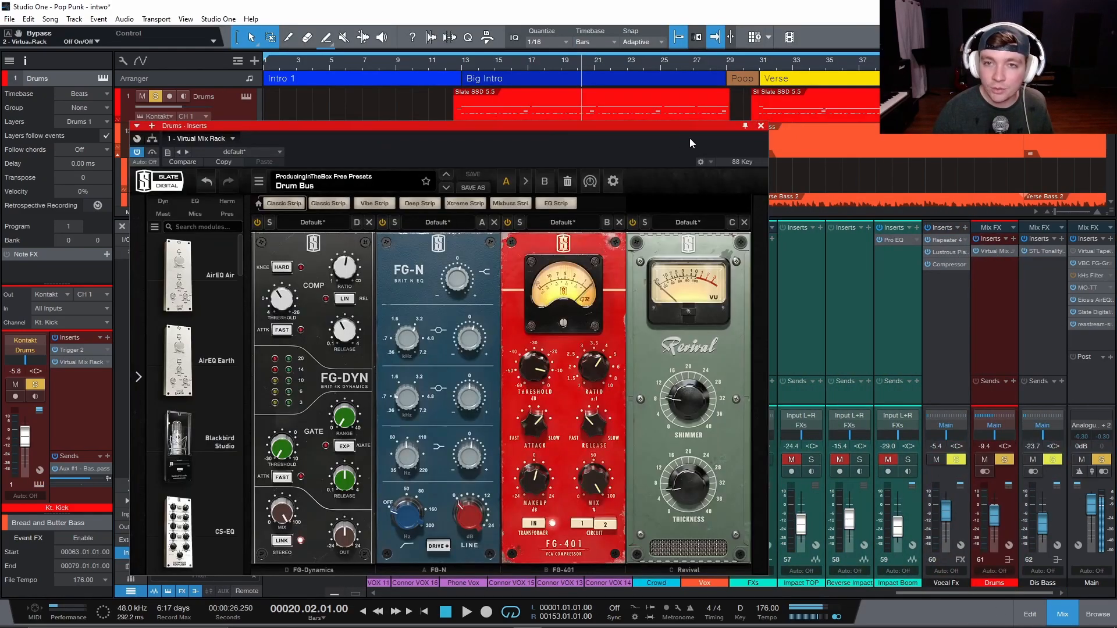
click(760, 126)
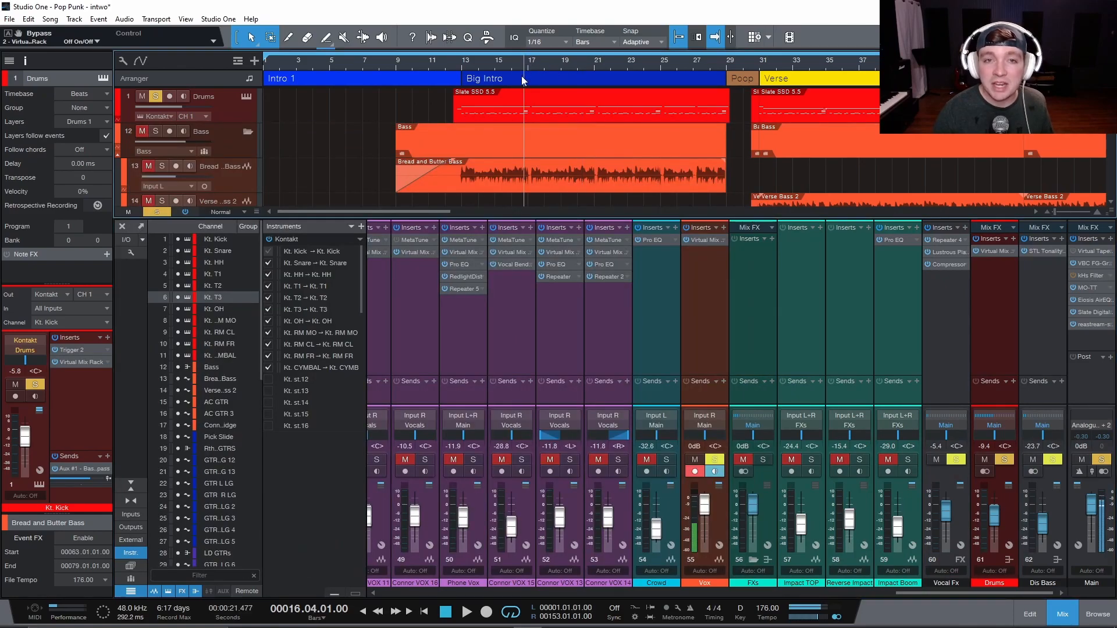
- Play the soloed tom channels from bar 16 and return to the drum channels in the mixer
key(space)
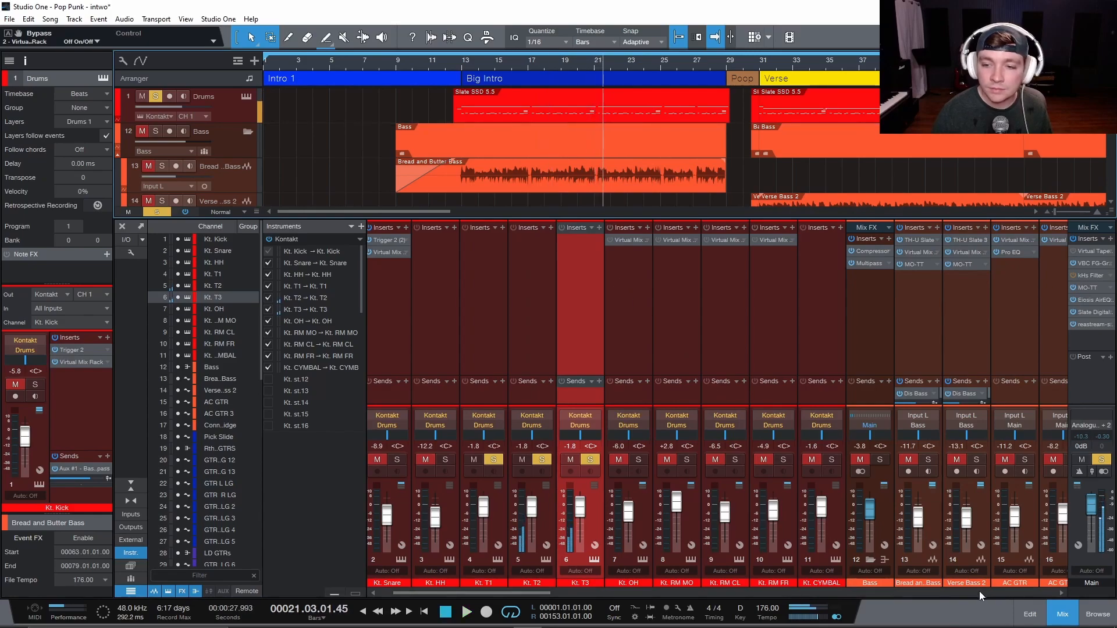
click(983, 594)
drag(1013, 593, 398, 481)
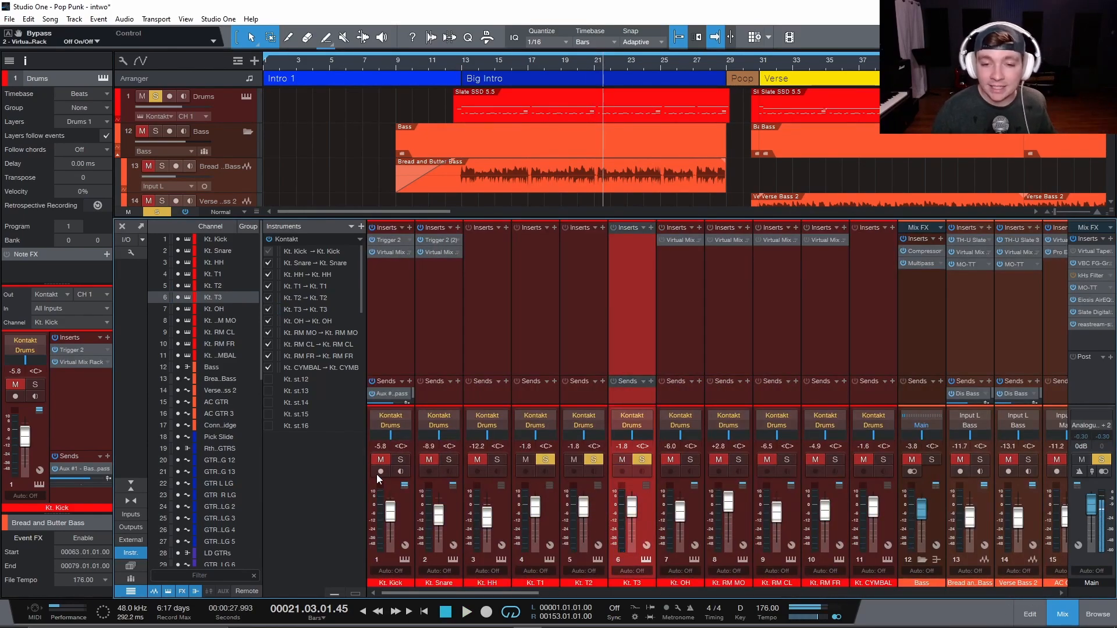
- Solo Kt. OH, open its Virtual Mix Rack, and browse the Drums factory presets without changing Overheads Tight Vintage
click(381, 460)
drag(402, 87, 369, 99)
click(146, 210)
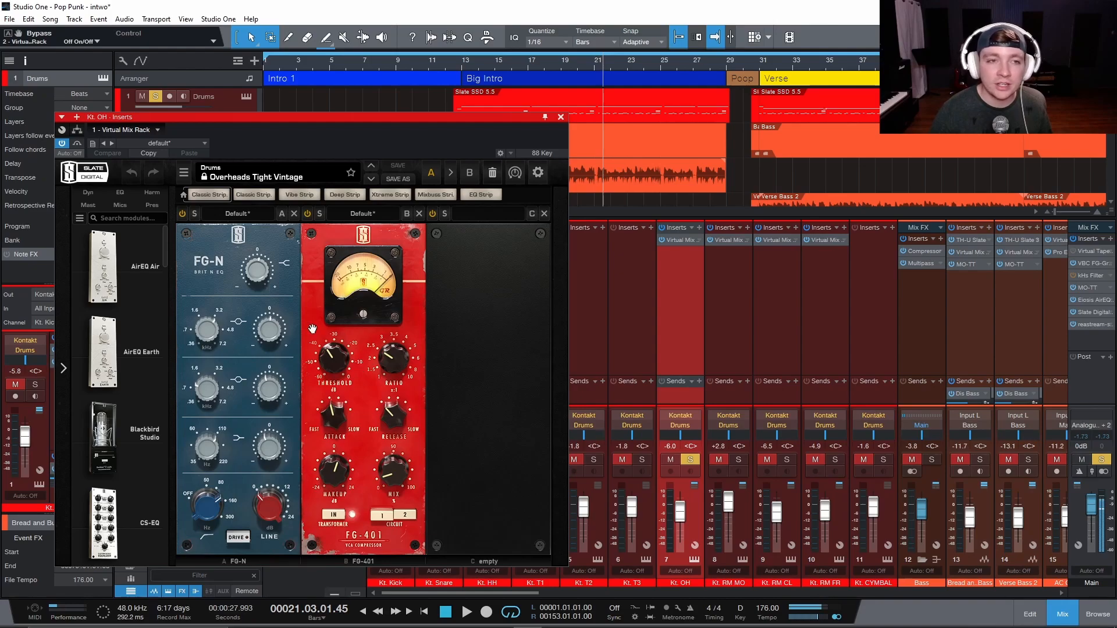
click(254, 177)
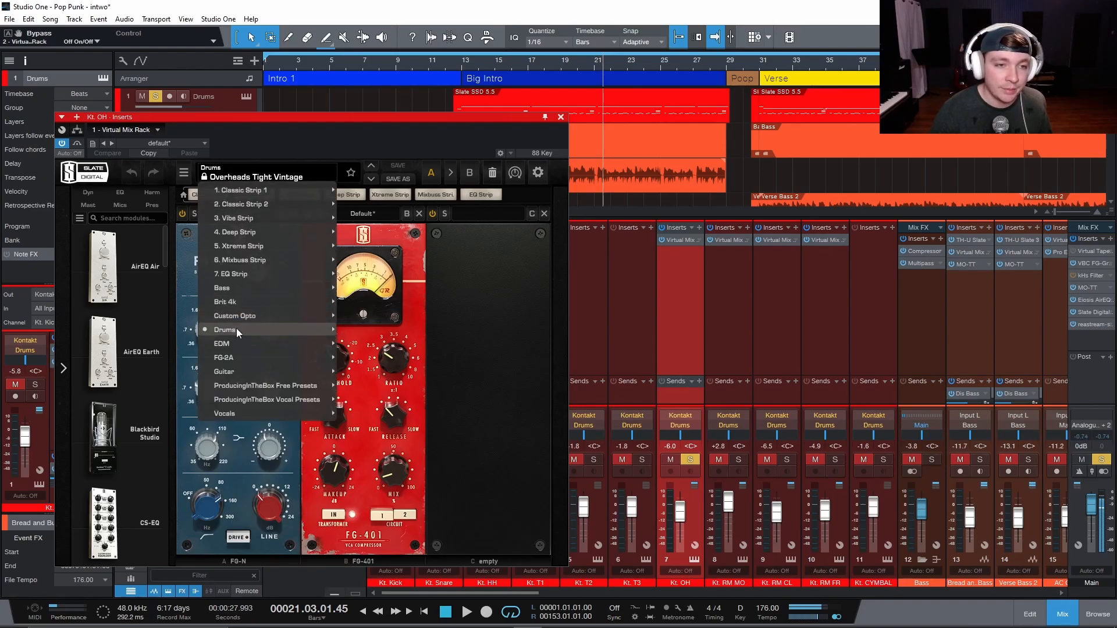
mouse_move(307, 328)
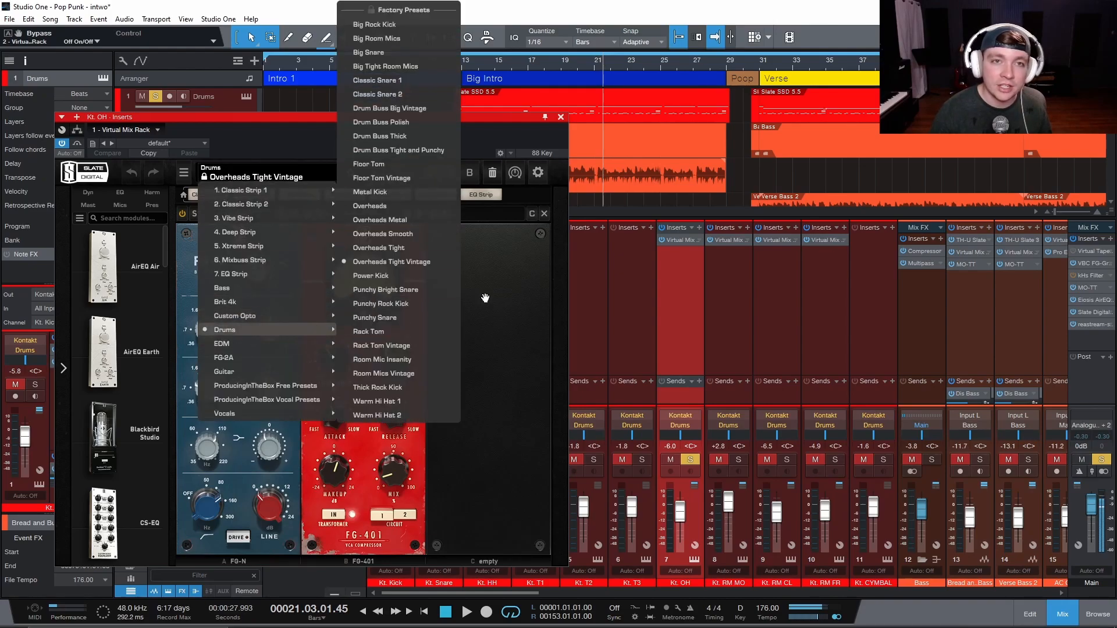
click(493, 382)
click(561, 117)
- Audition the soloed Kt. OH channel from about bar 14 while viewing its Virtual Mix Rack
click(488, 64)
key(space)
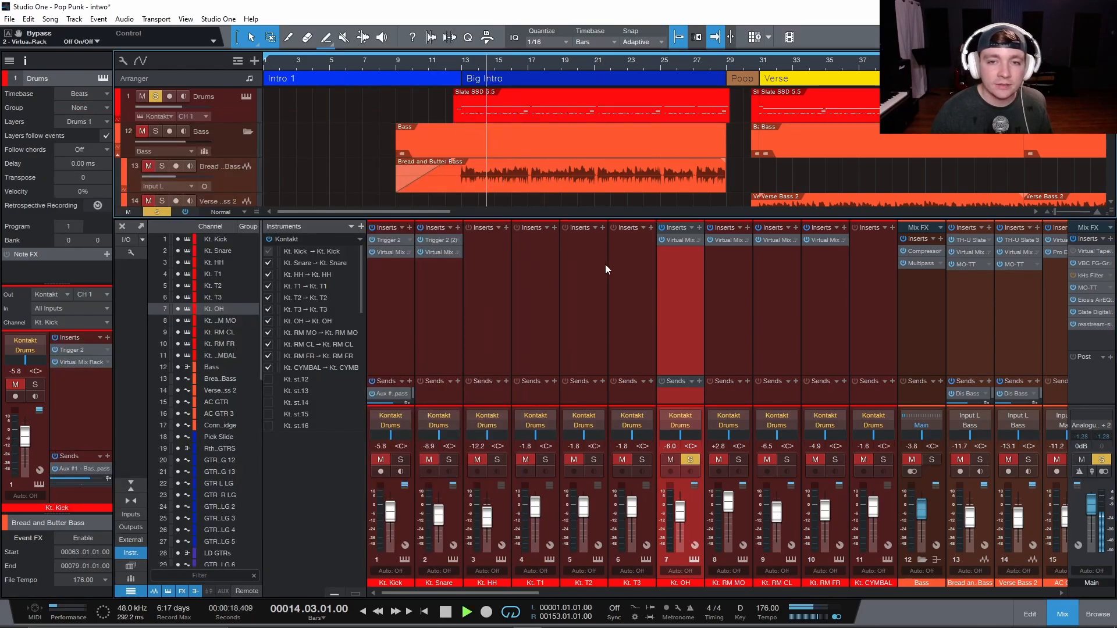
click(674, 239)
key(space)
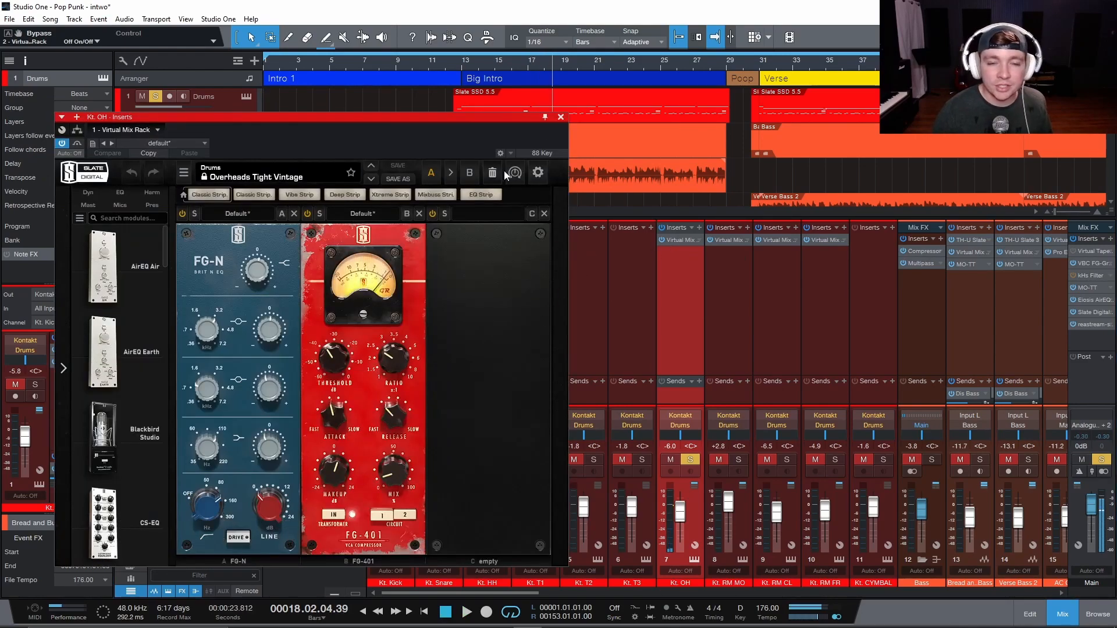
click(561, 117)
- Select Kt. RM MO, Kt. RM CL and Kt. RM FR together and toggle their solo during playback to compare the drums with and without them
click(743, 523)
ctrl+click(793, 522)
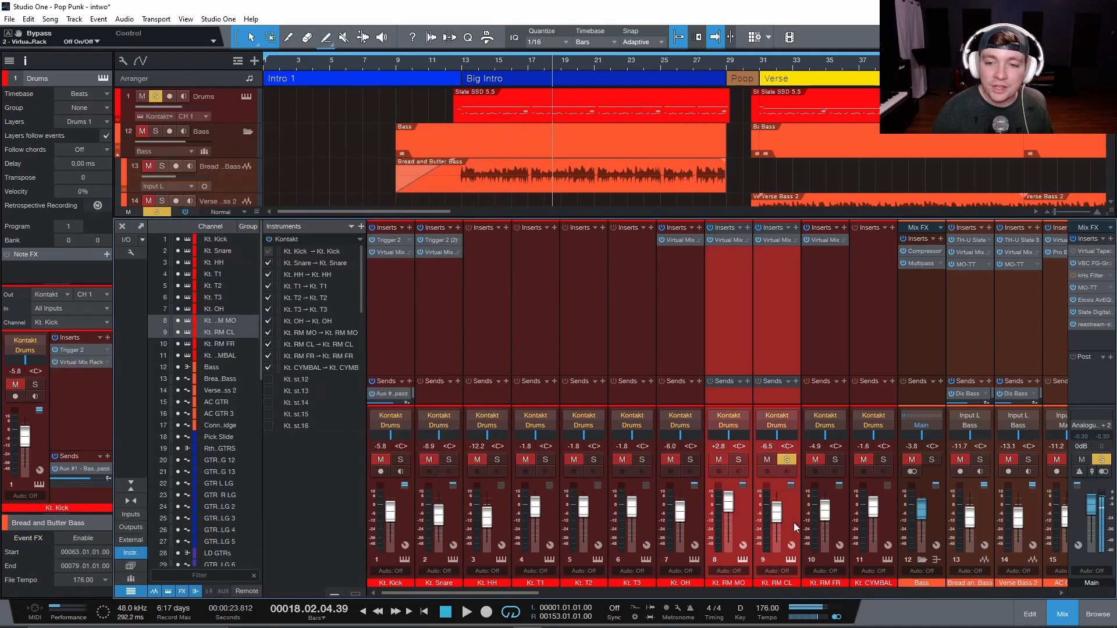
ctrl+click(847, 521)
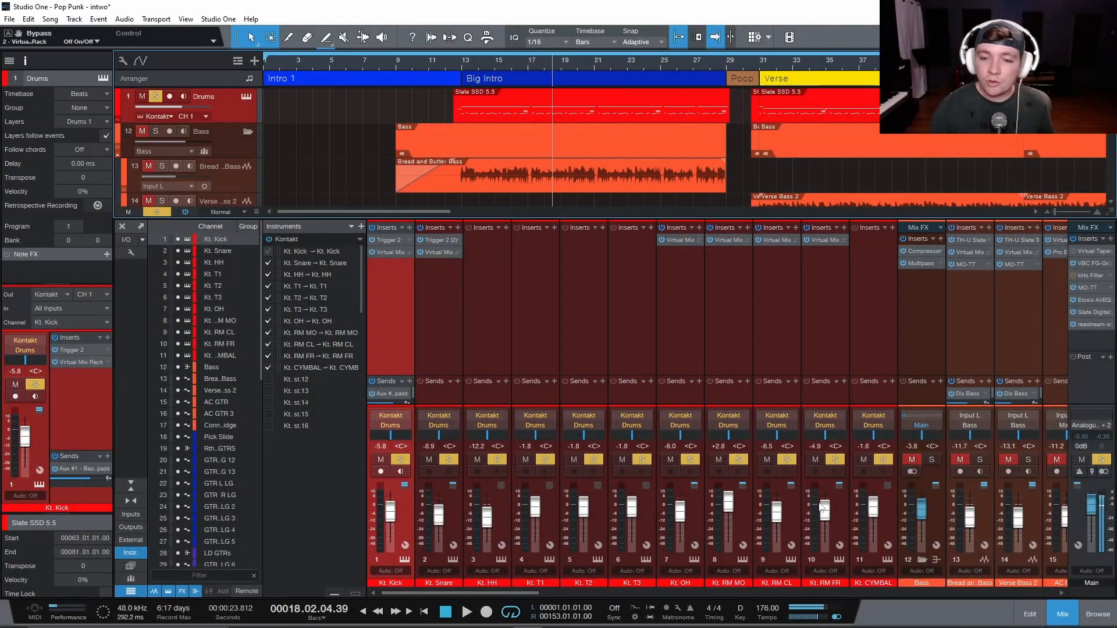
click(711, 228)
click(739, 459)
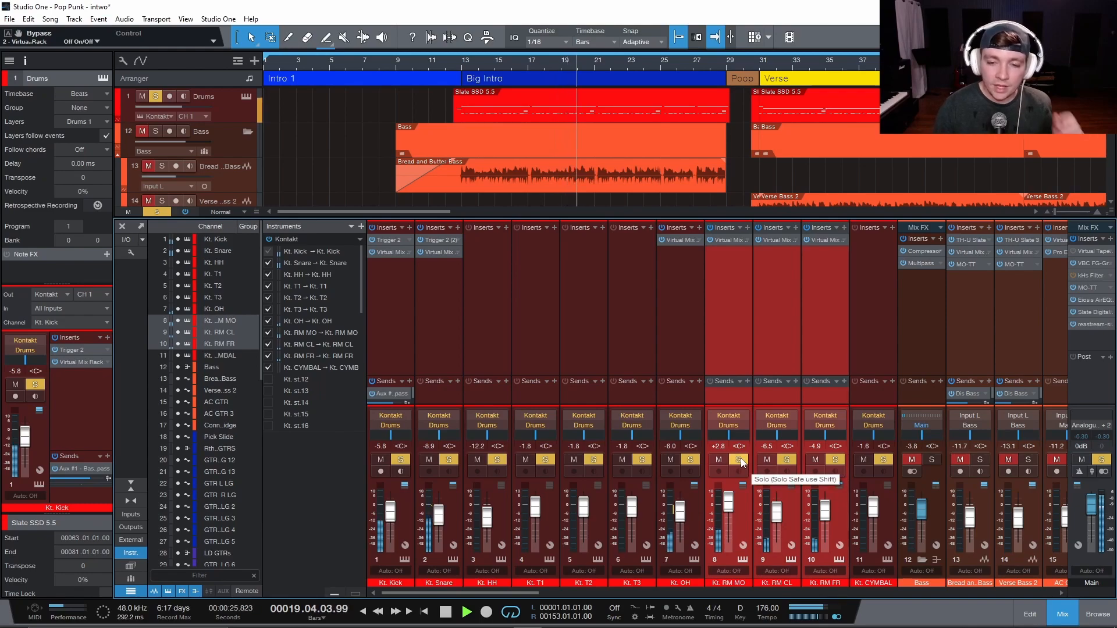
click(741, 459)
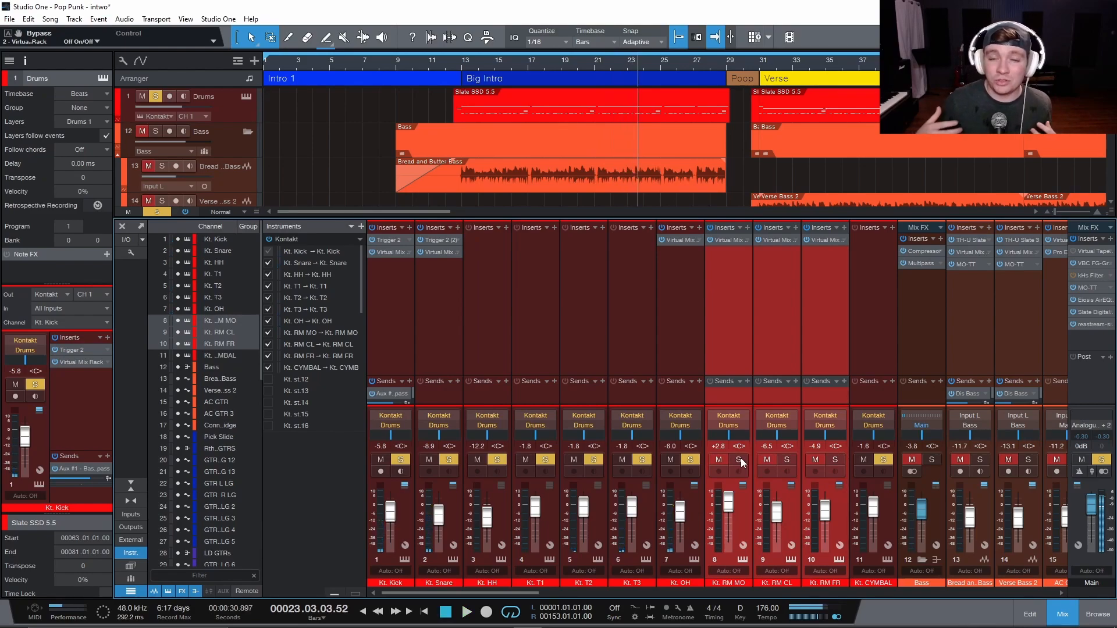
key(space)
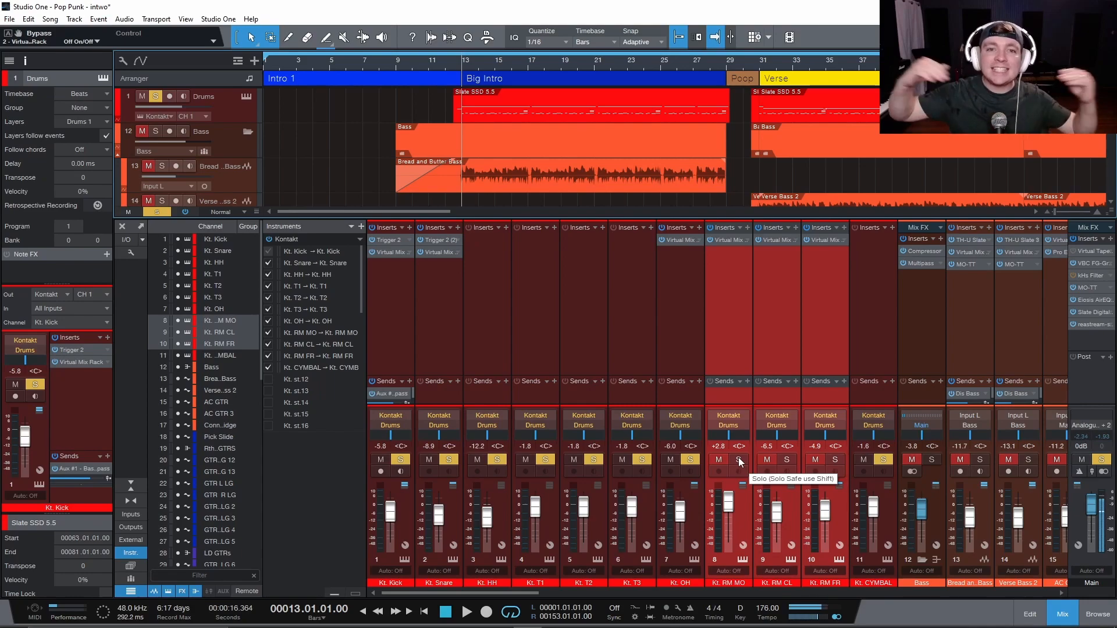
key(space)
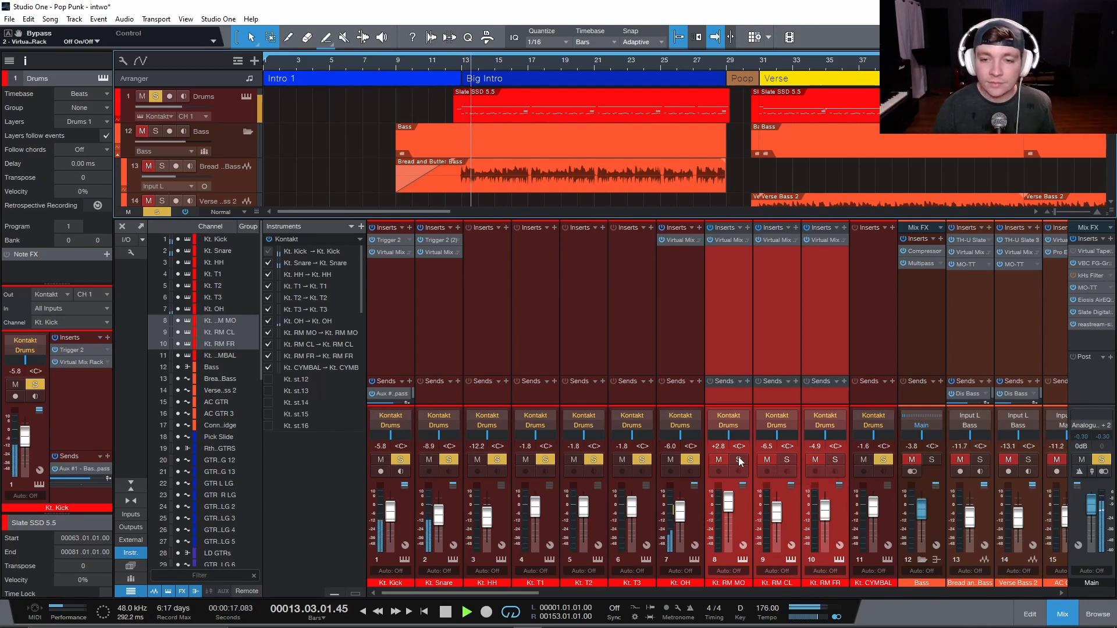
click(739, 459)
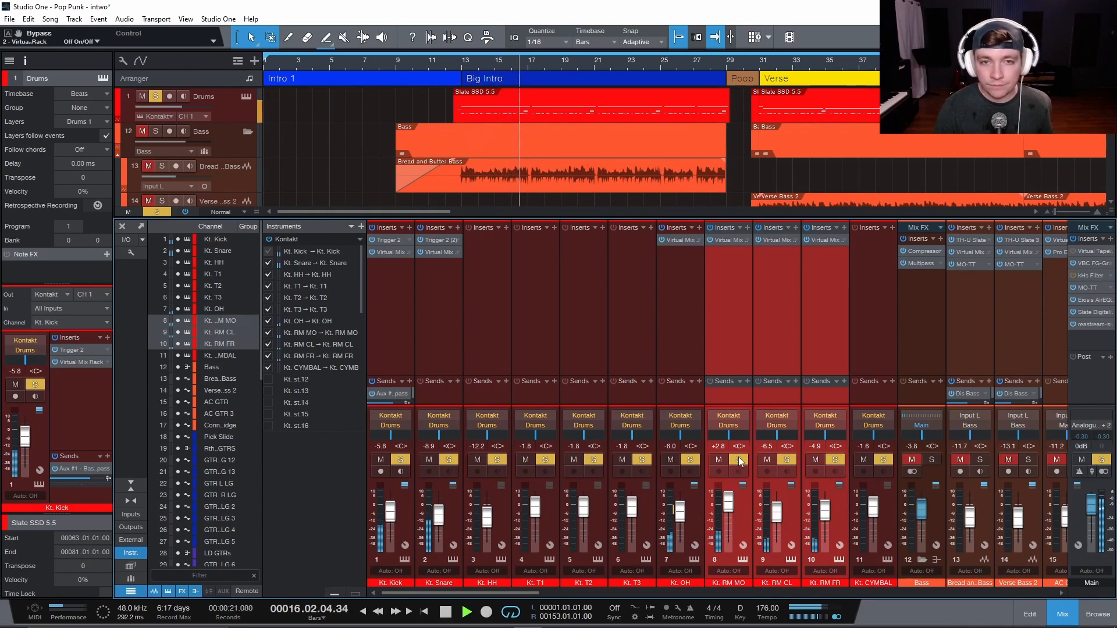
click(739, 459)
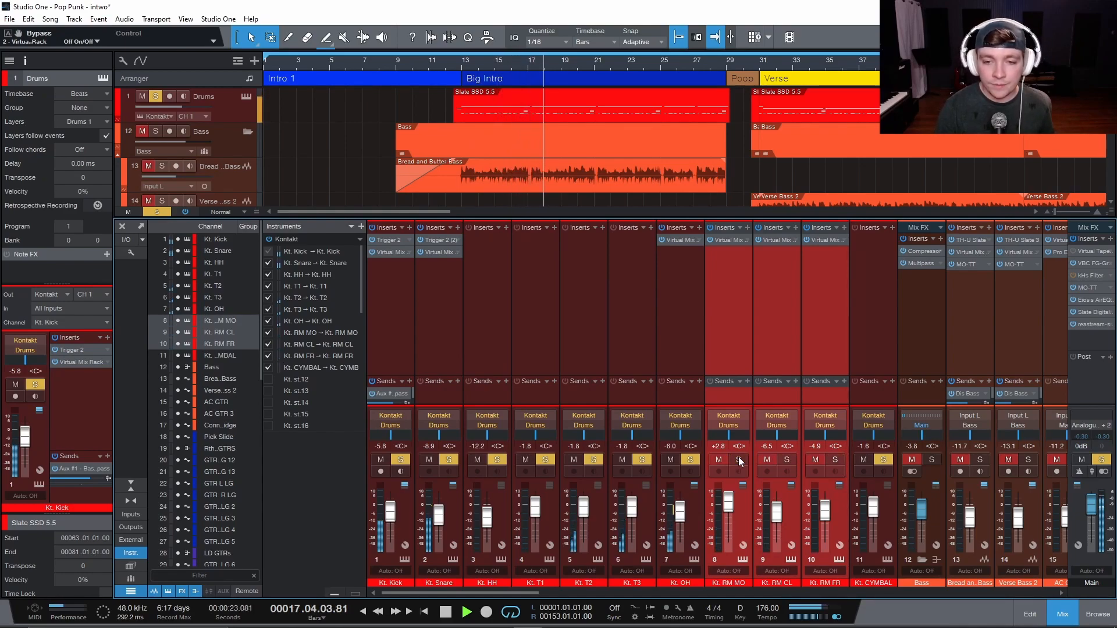
- Re-solo the selected Kt. RM MO, Kt. RM CL and Kt. RM FR channels together, then stop playback
click(739, 460)
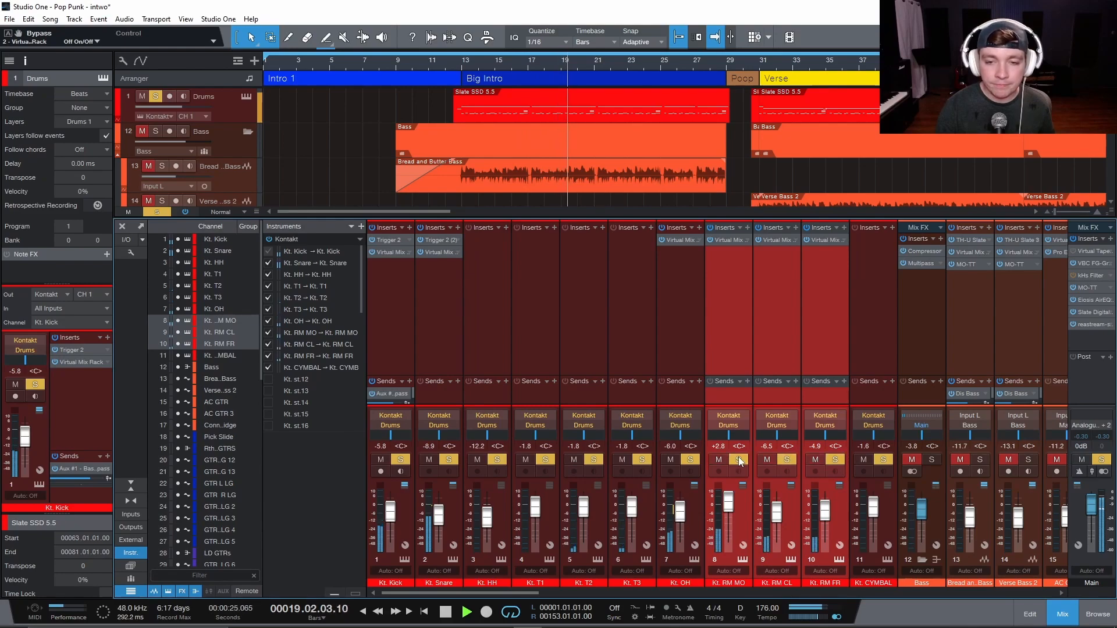
key(space)
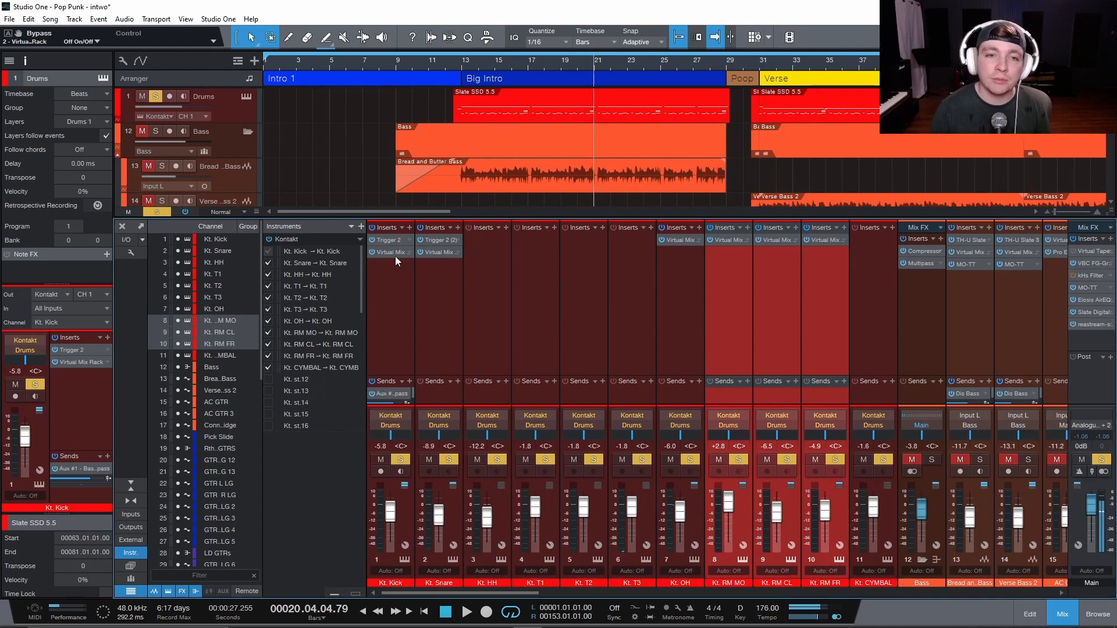
- Inspect the snare sample layers in the Trigger 2 insert on Kt. Snare and close the plug-in window
click(439, 236)
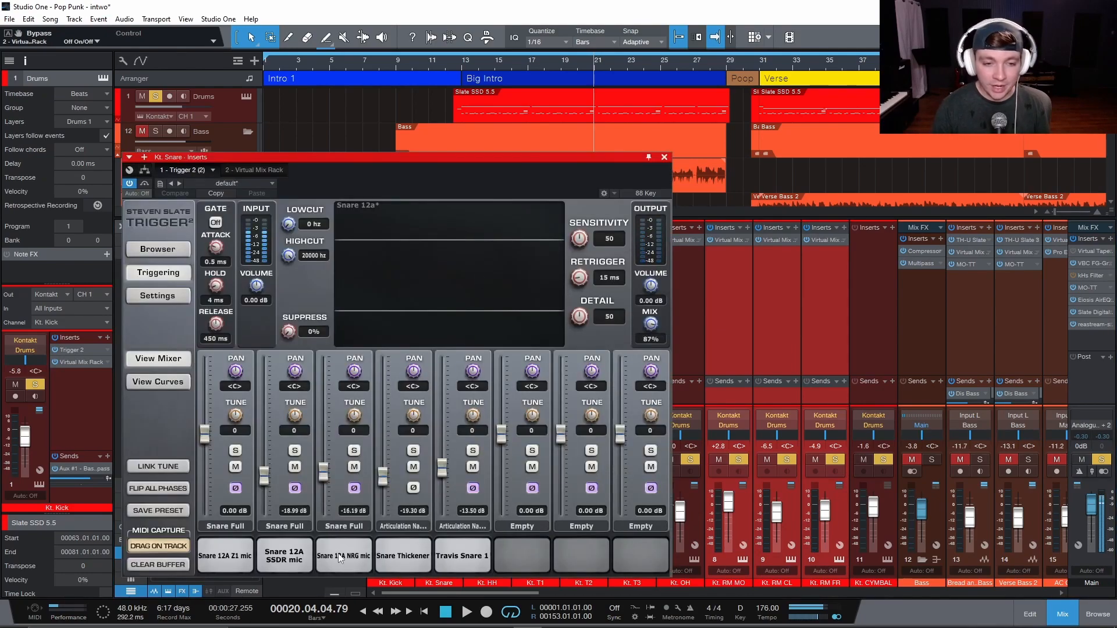
click(664, 157)
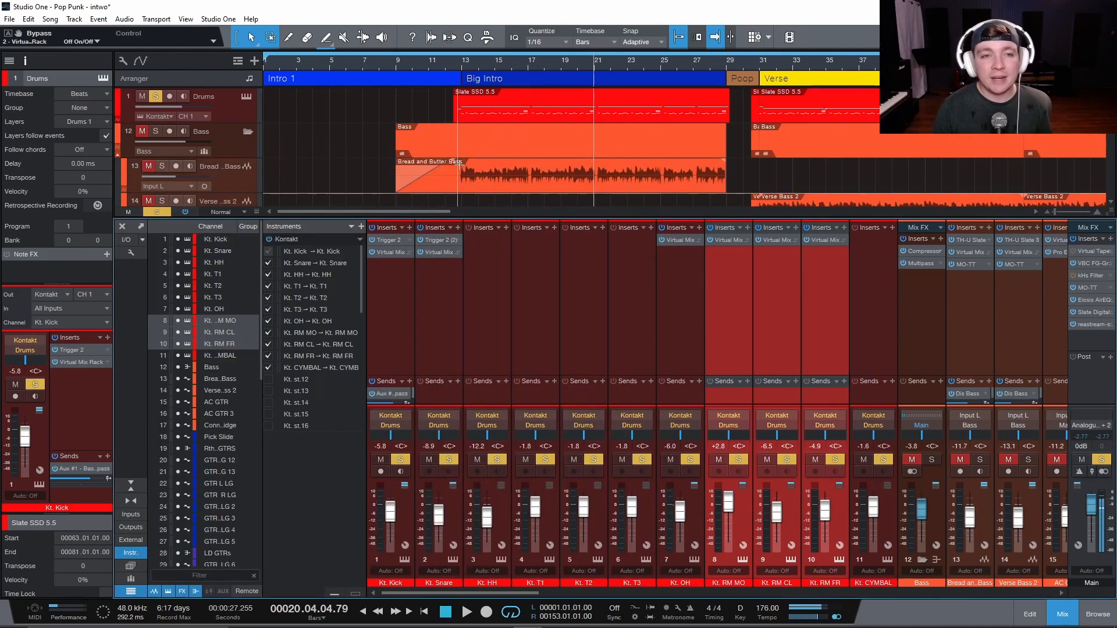
- Review the Kt. RM MO, Kt. RM CL and Kt. RM FR channels one at a time, ending with Kt. CYMBAL selected
click(745, 518)
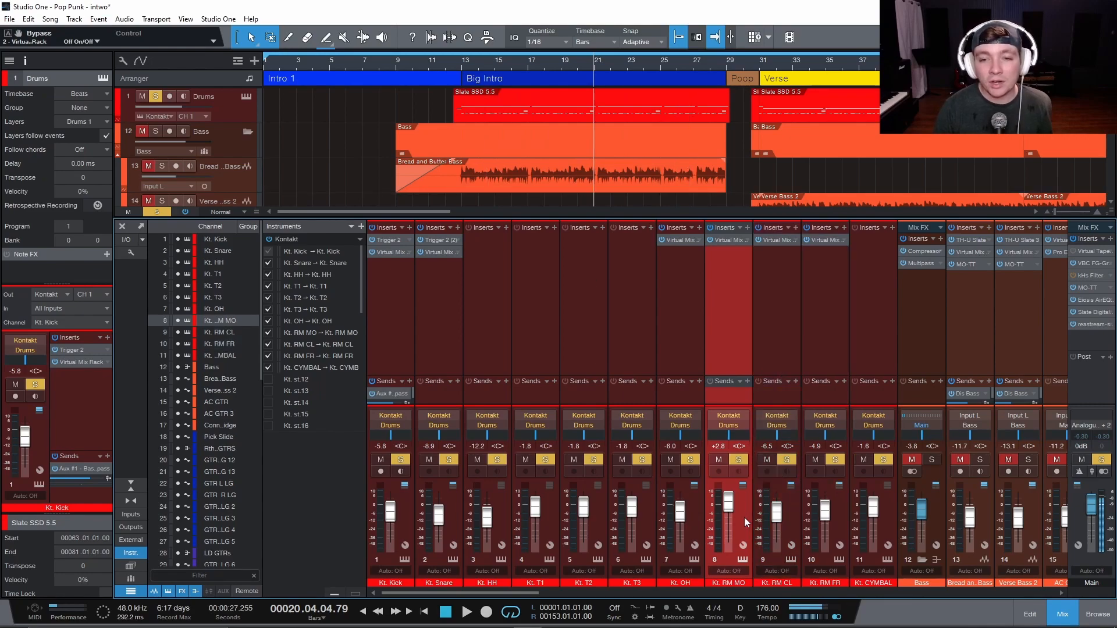
click(787, 520)
click(843, 528)
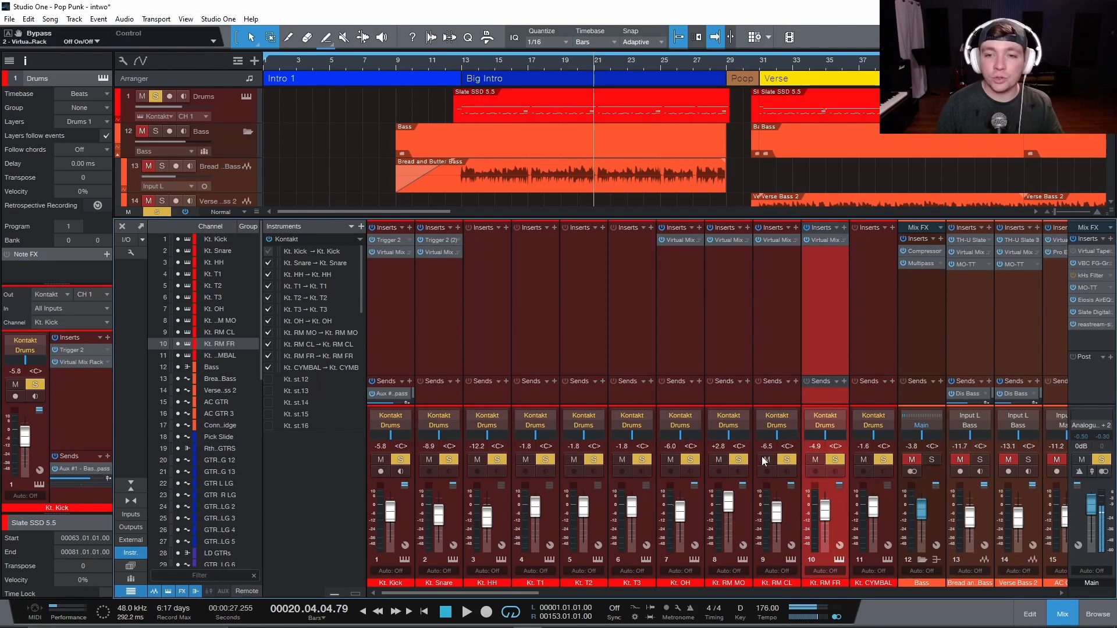
click(780, 511)
click(839, 522)
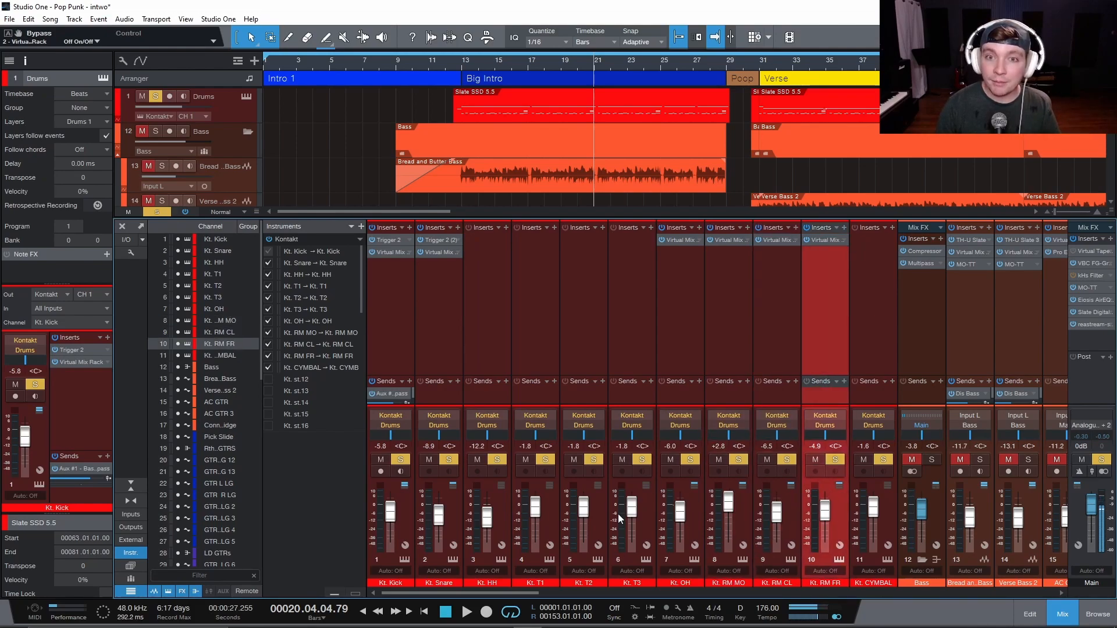
drag(535, 593, 581, 594)
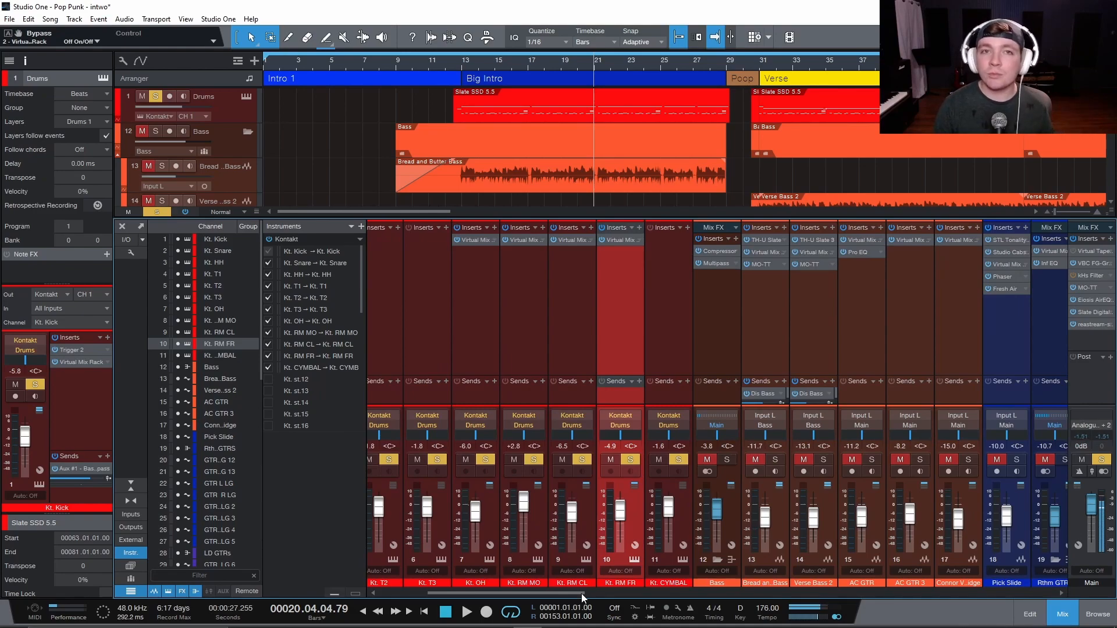
drag(581, 594, 535, 593)
click(851, 344)
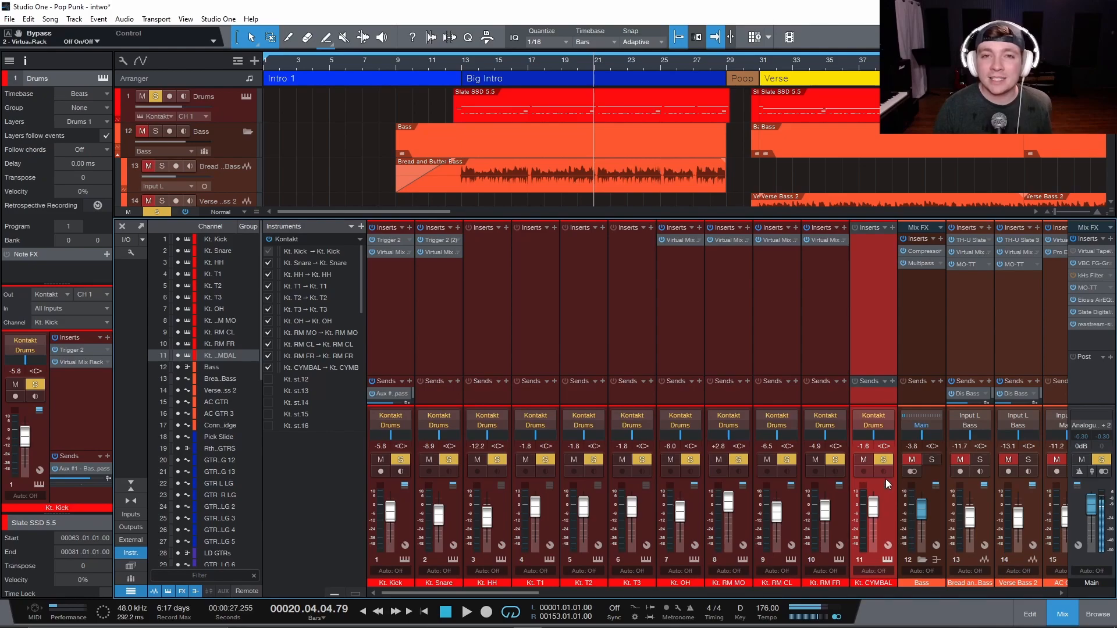
- Select the Drums bus near the end of the mixer and return to the individual drum channels
drag(494, 592, 1067, 595)
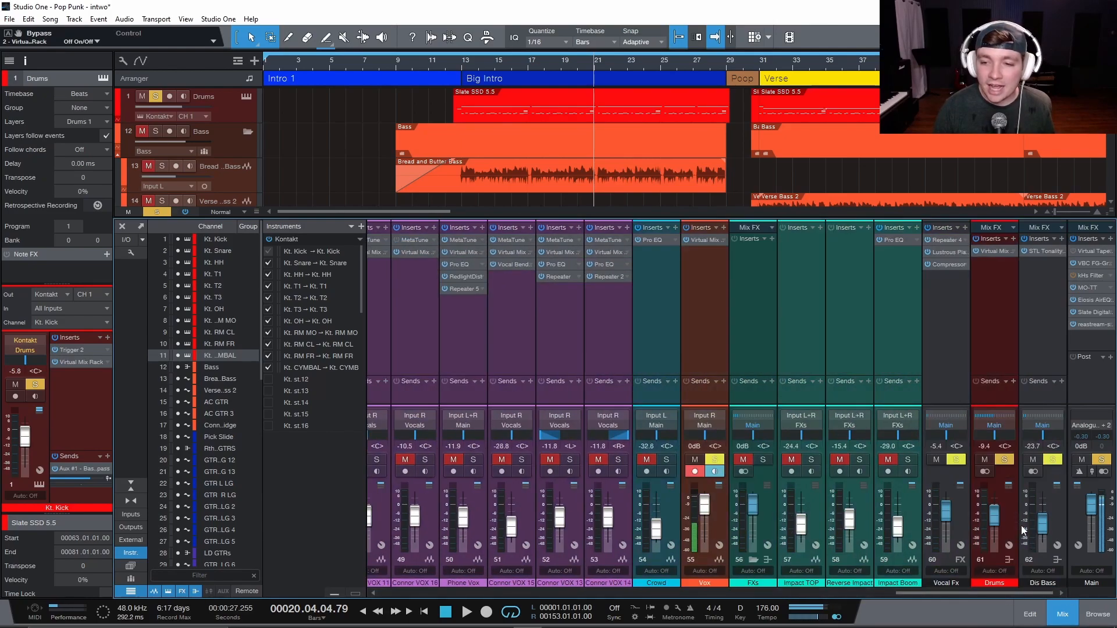
click(1009, 509)
drag(912, 592, 379, 593)
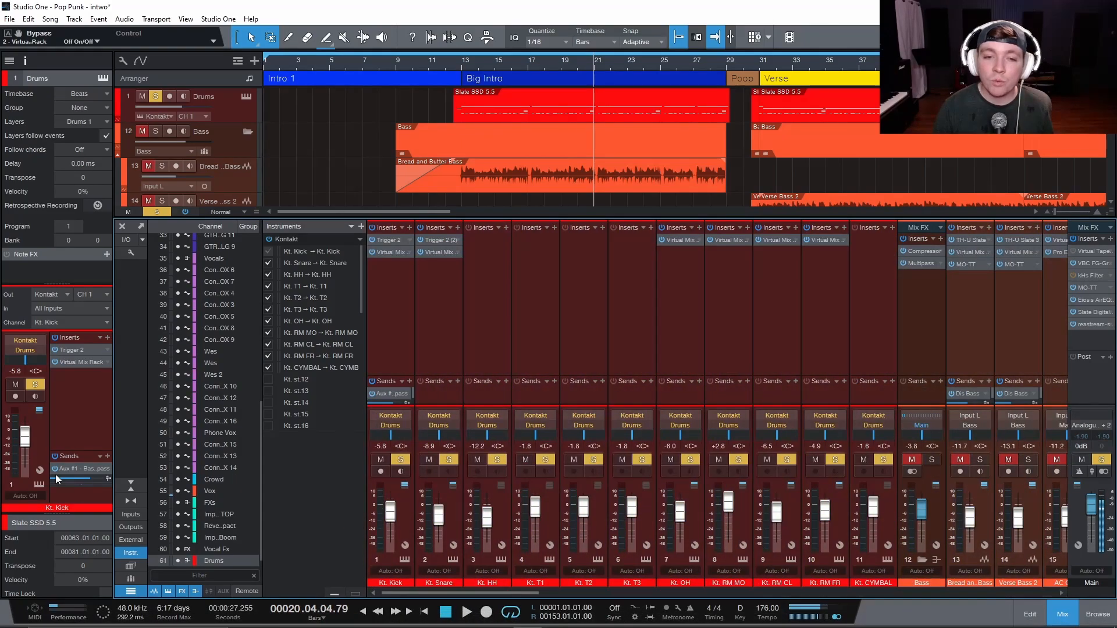